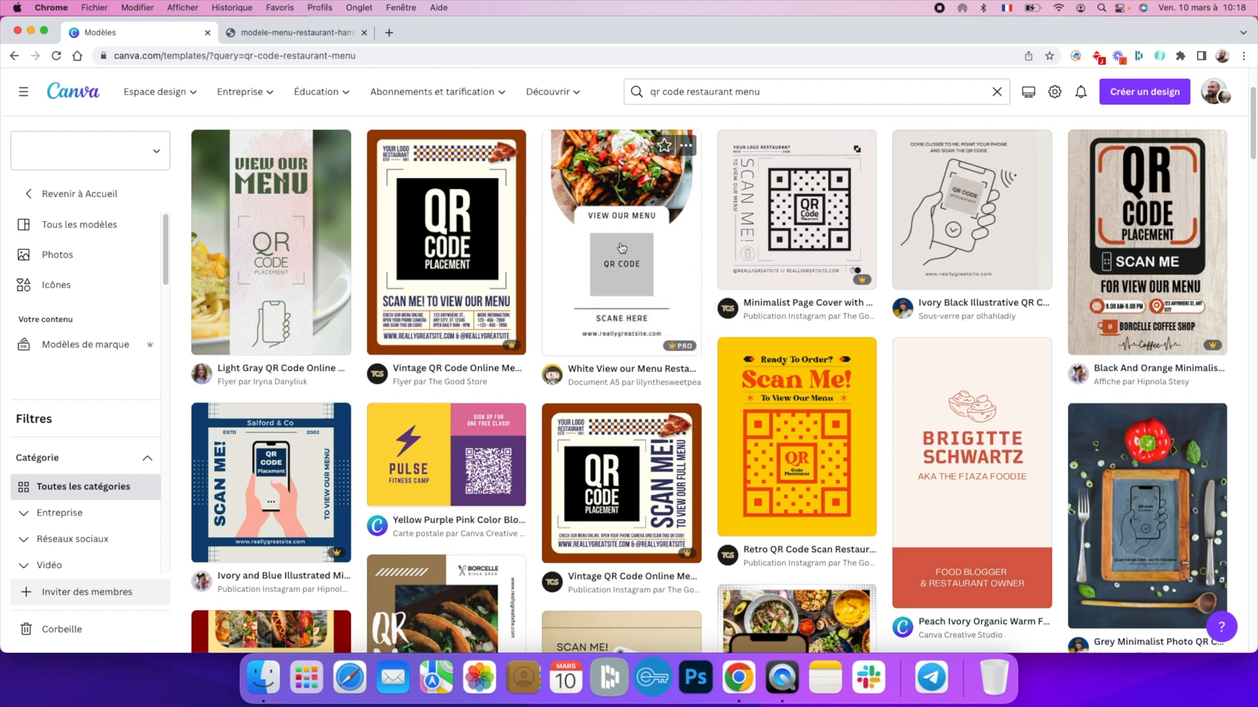
- Open the template "White View our Menu Restaurant QR Code A4 Document" for customization
{"action": "scroll", "coordinate": [805, 223], "scroll_direction": "up", "scroll_amount": 3}
{"action": "scroll", "coordinate": [721, 236], "scroll_direction": "down", "scroll_amount": 3}
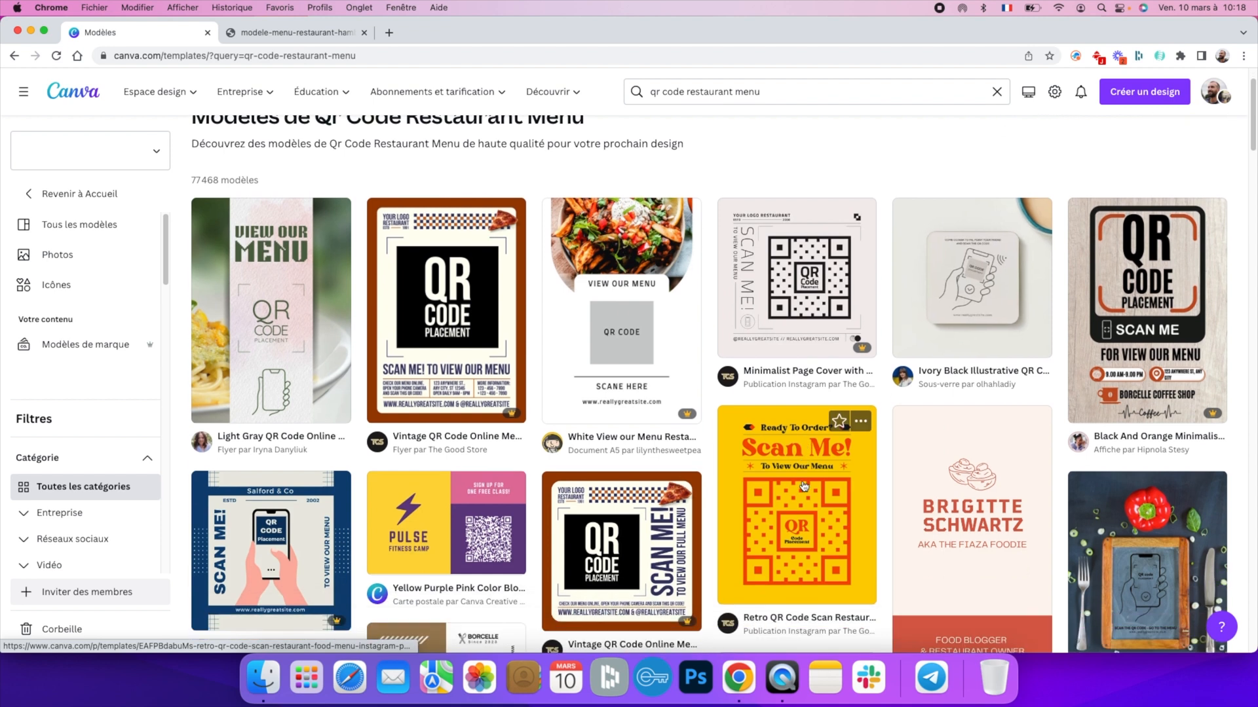
{"action": "left_click", "coordinate": [615, 240]}
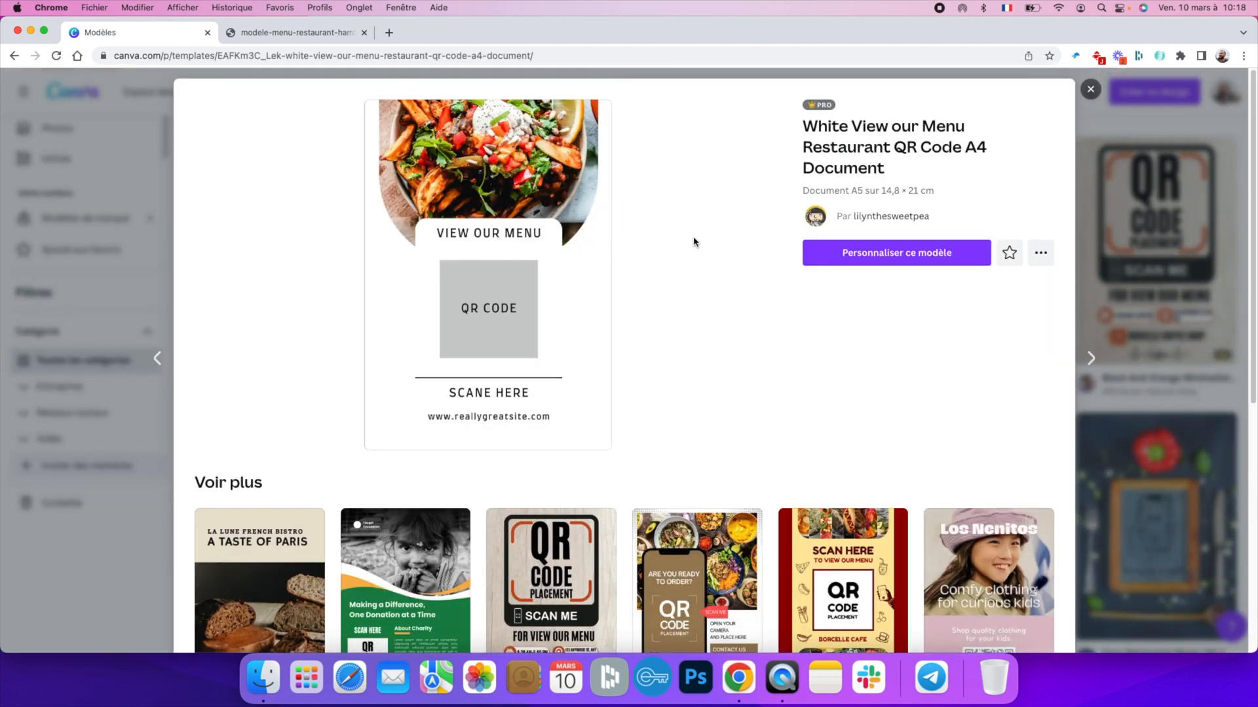
{"action": "left_click", "coordinate": [916, 258]}
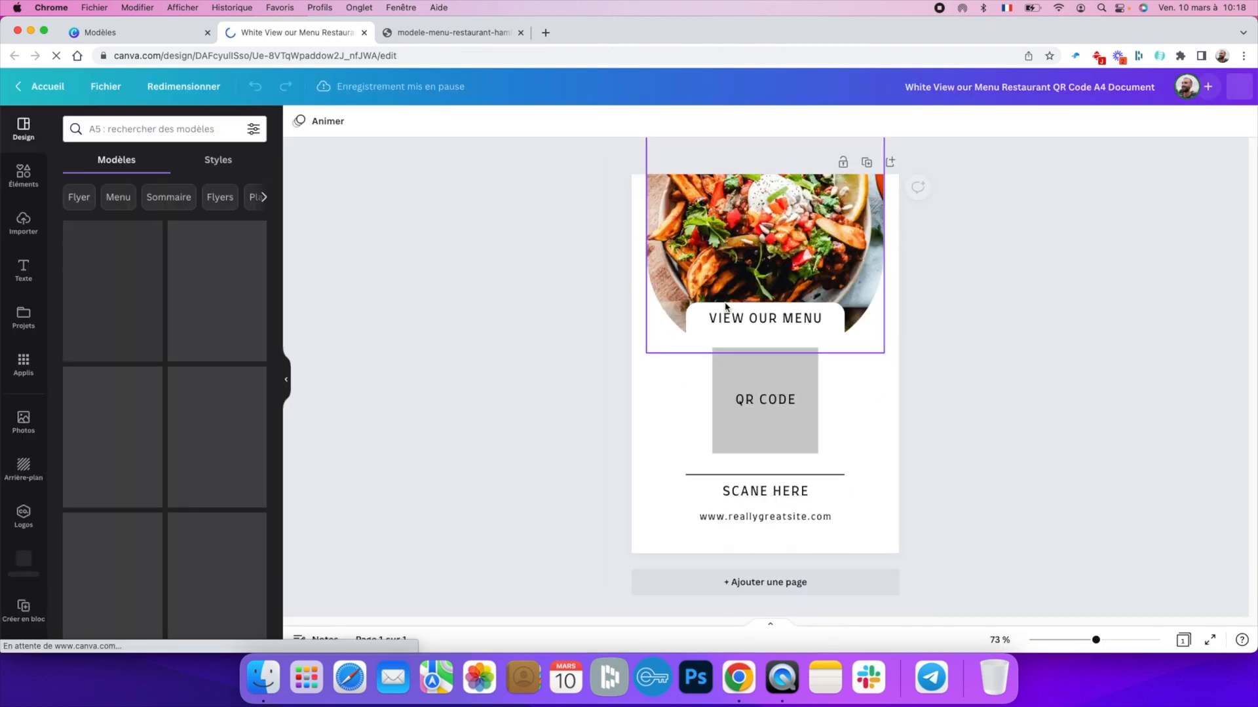
- Replace the VIEW OUR MENU heading with "VOIR LE MENU"
{"action": "double_click", "coordinate": [774, 321]}
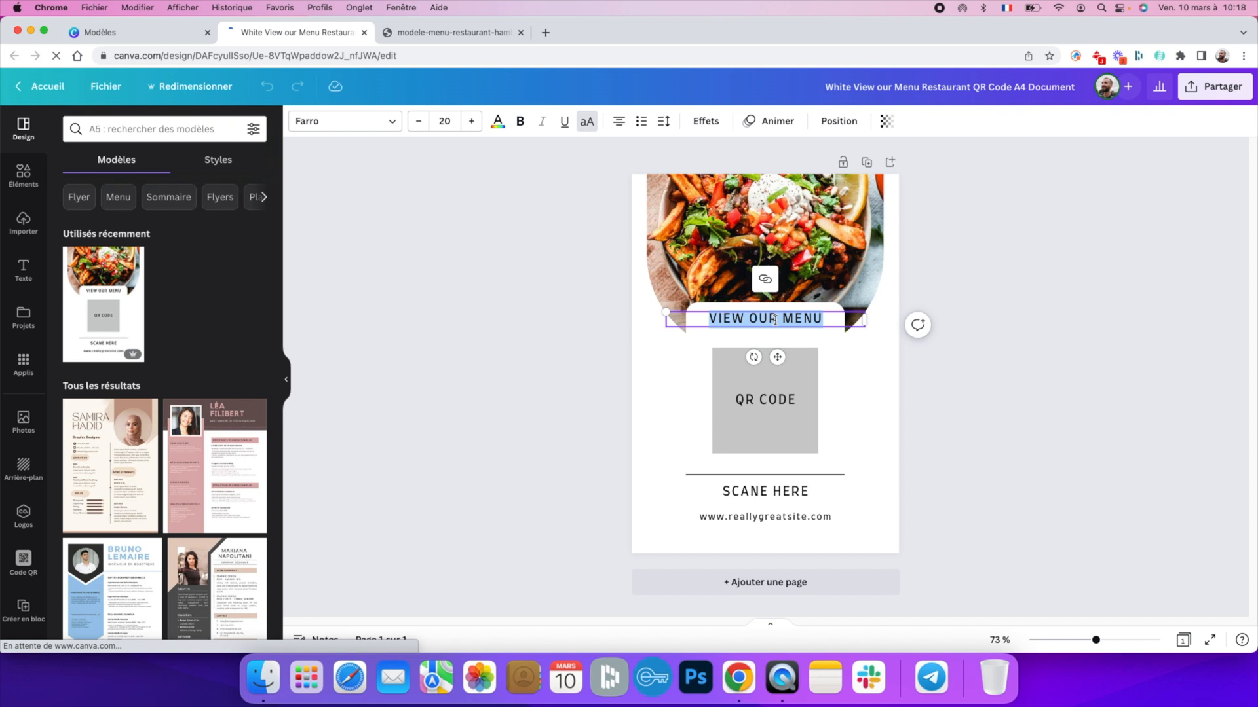
{"action": "type", "text": "VOIR LE MENU"}
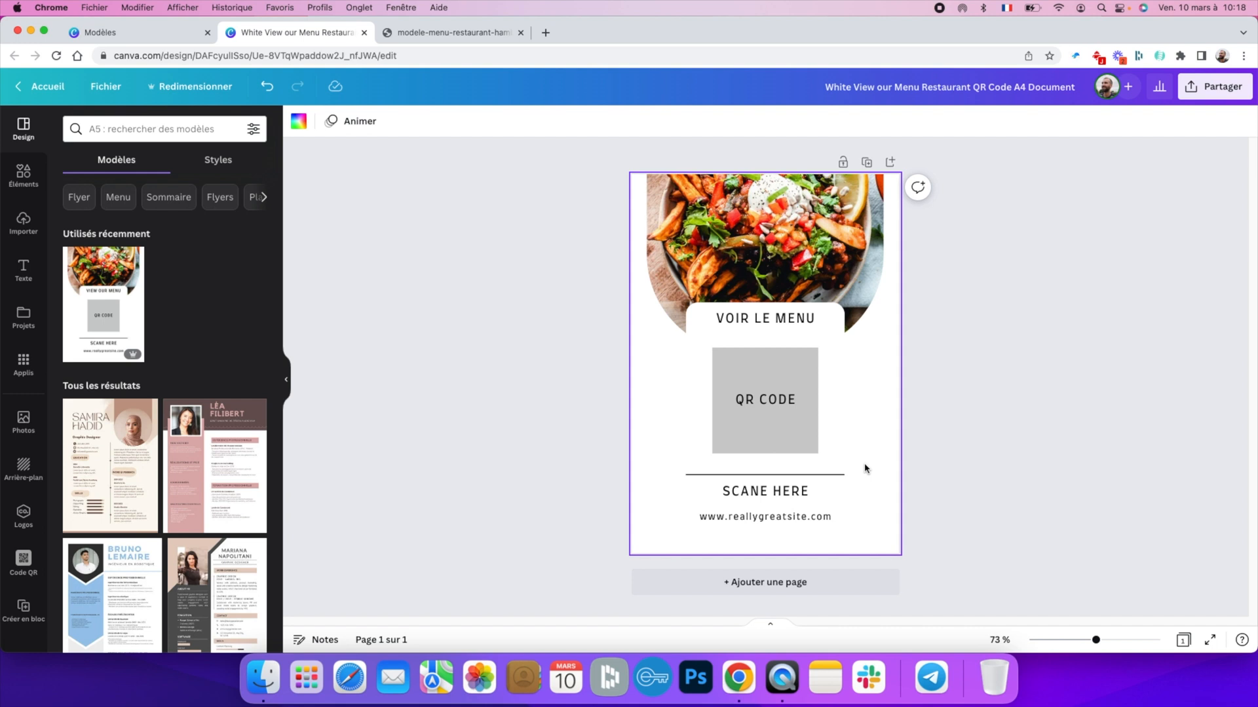
{"action": "left_click", "coordinate": [944, 401]}
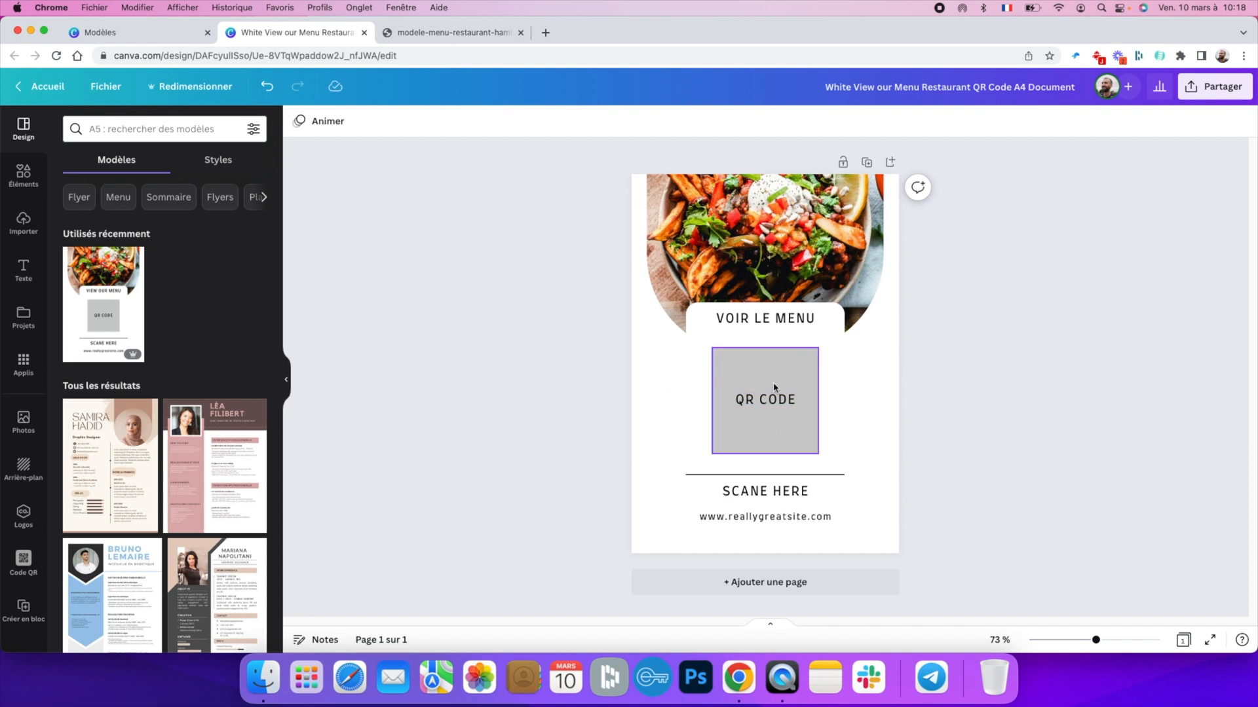
- Search the design elements for "BURGER" and show all the photo results
{"action": "left_click", "coordinate": [784, 240]}
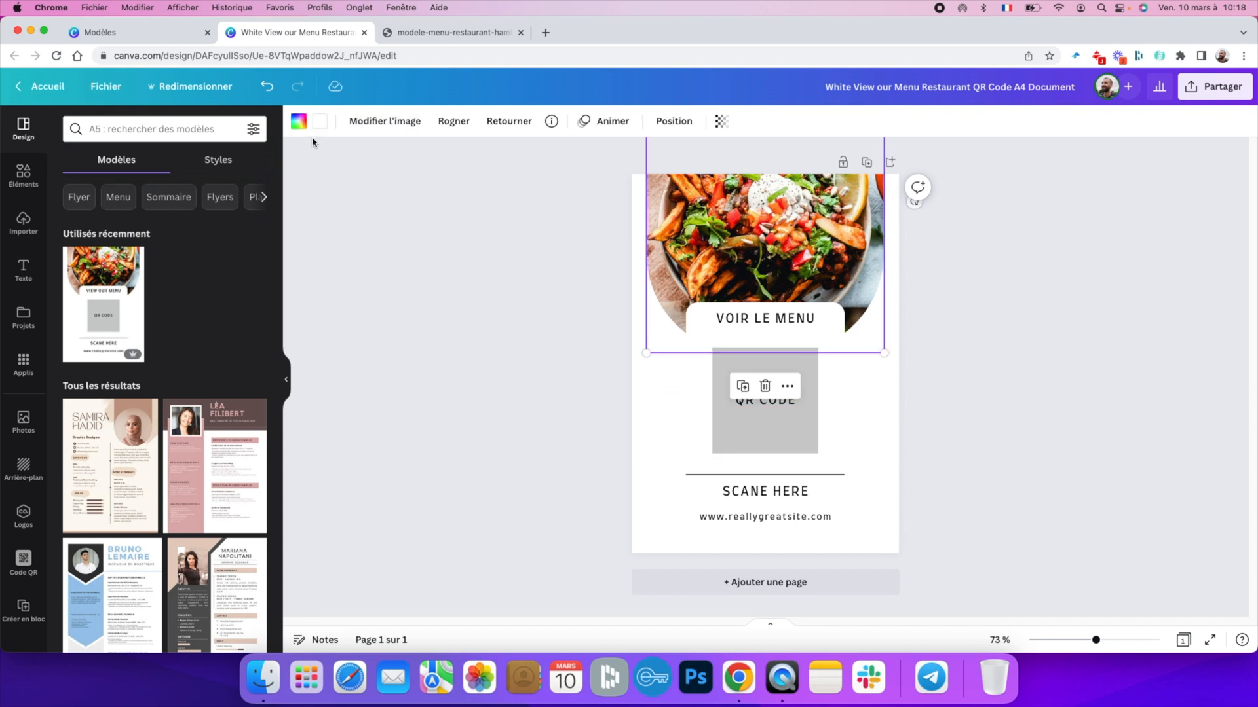
{"action": "left_click", "coordinate": [359, 124]}
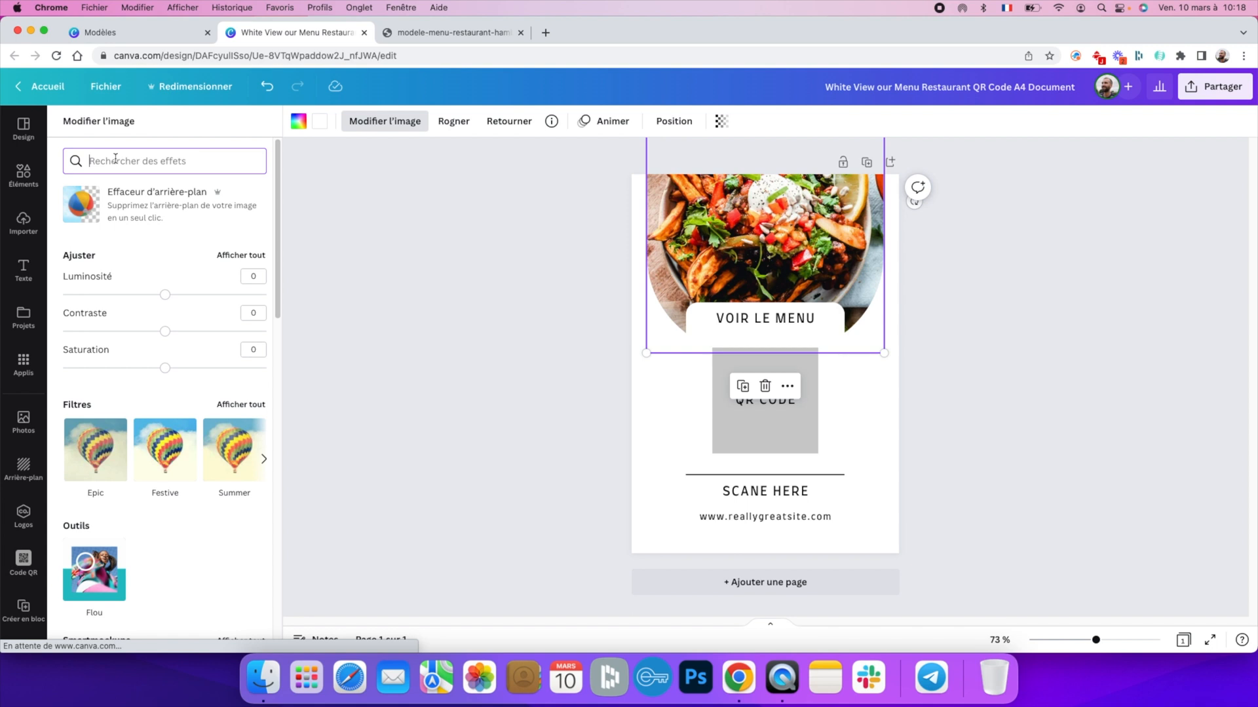
{"action": "left_click", "coordinate": [36, 172]}
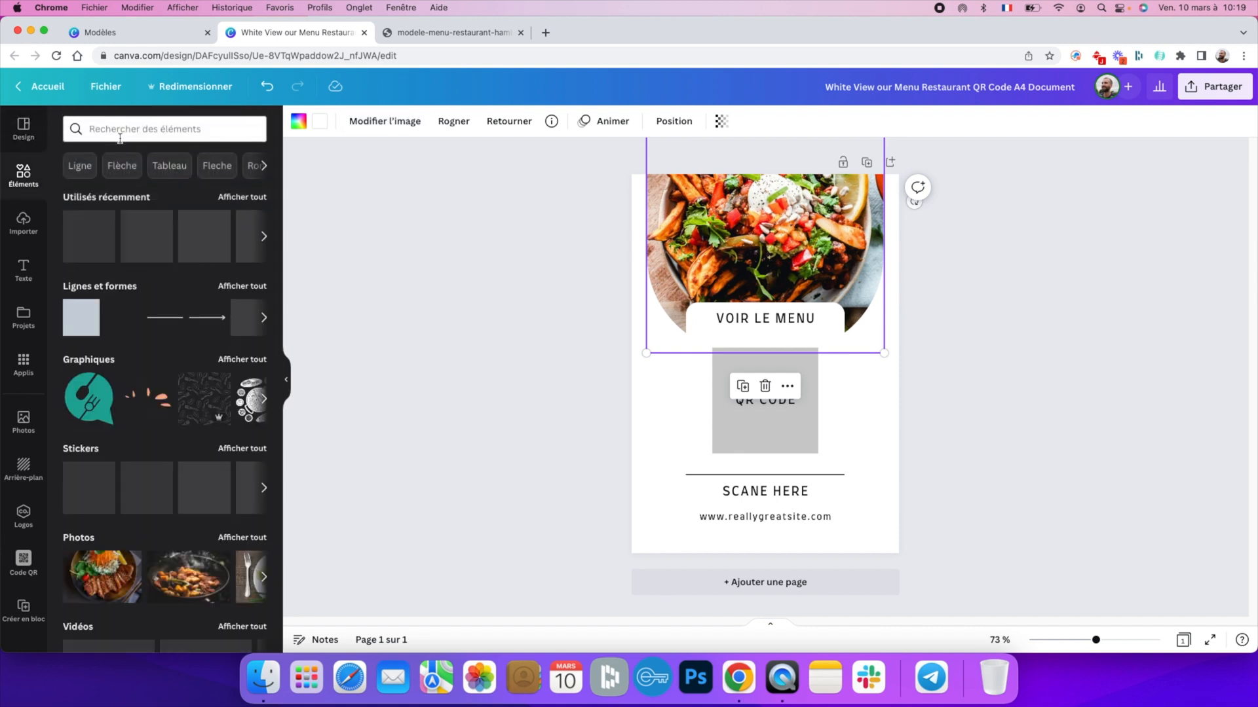
{"action": "left_click", "coordinate": [123, 130]}
{"action": "type", "text": "BRUGER"}
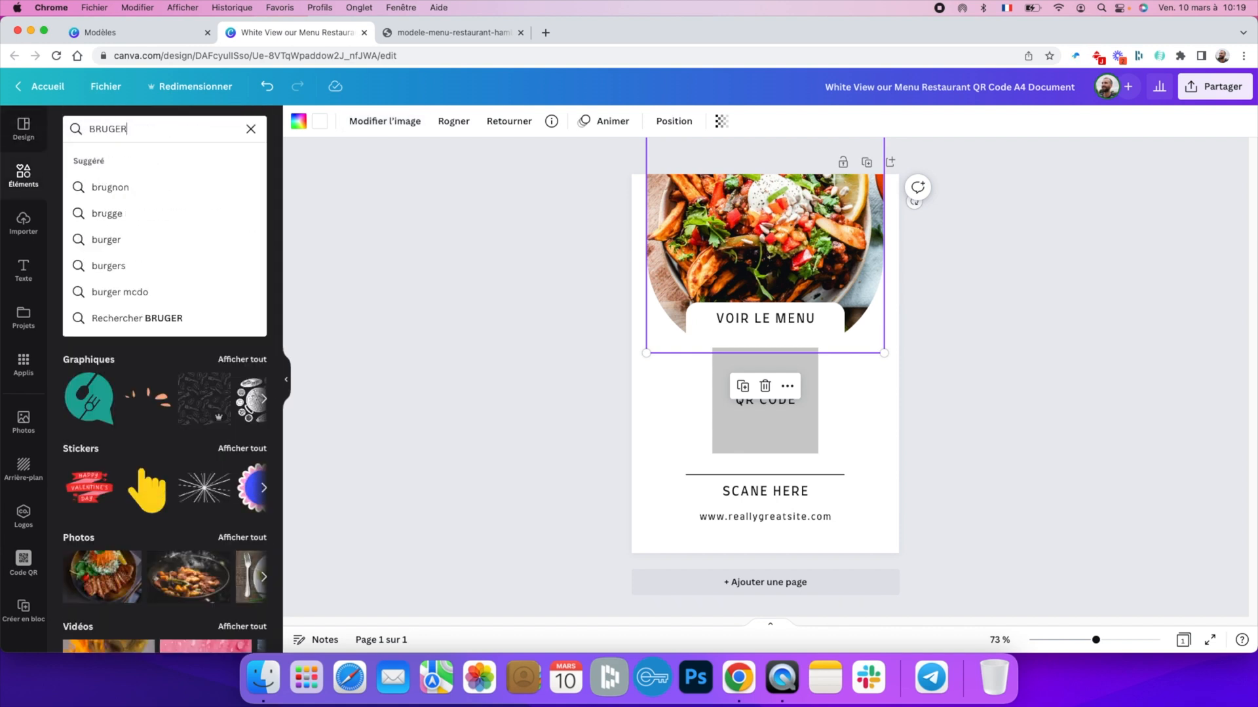
{"action": "key", "text": "Return"}
{"action": "double_click", "coordinate": [97, 129]}
{"action": "type", "text": "BURGER"}
{"action": "key", "text": "Return"}
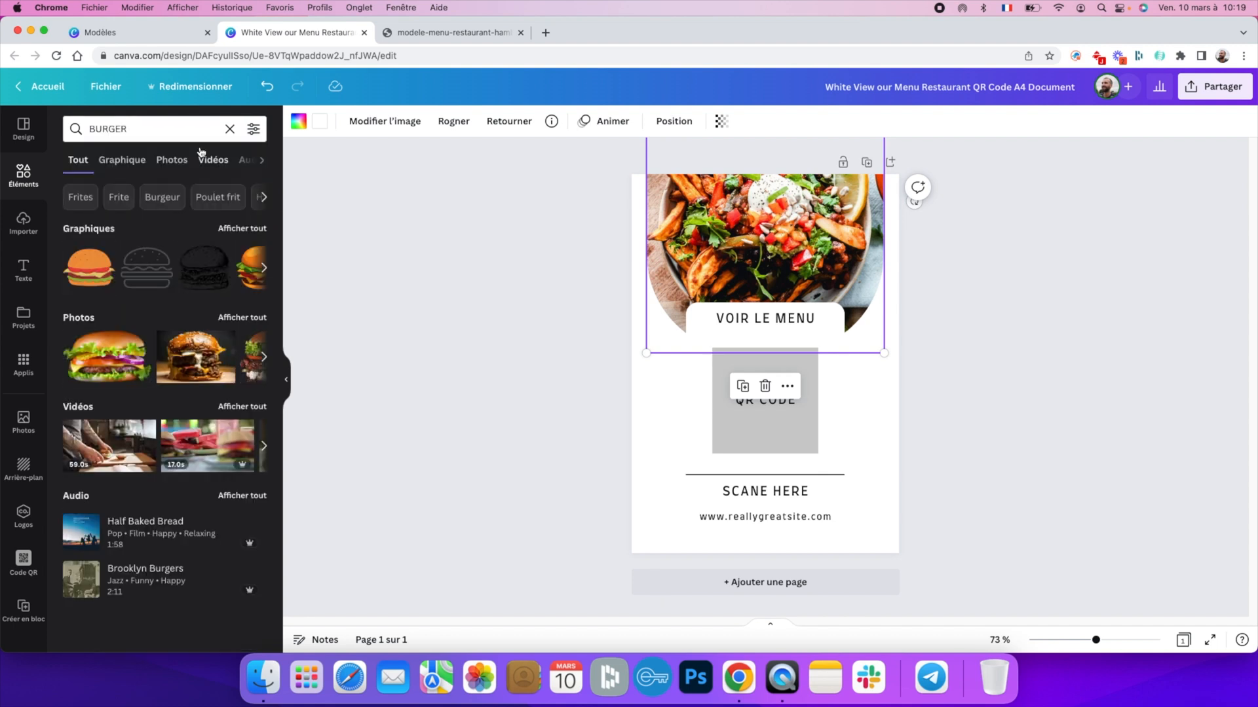
{"action": "left_click", "coordinate": [242, 318]}
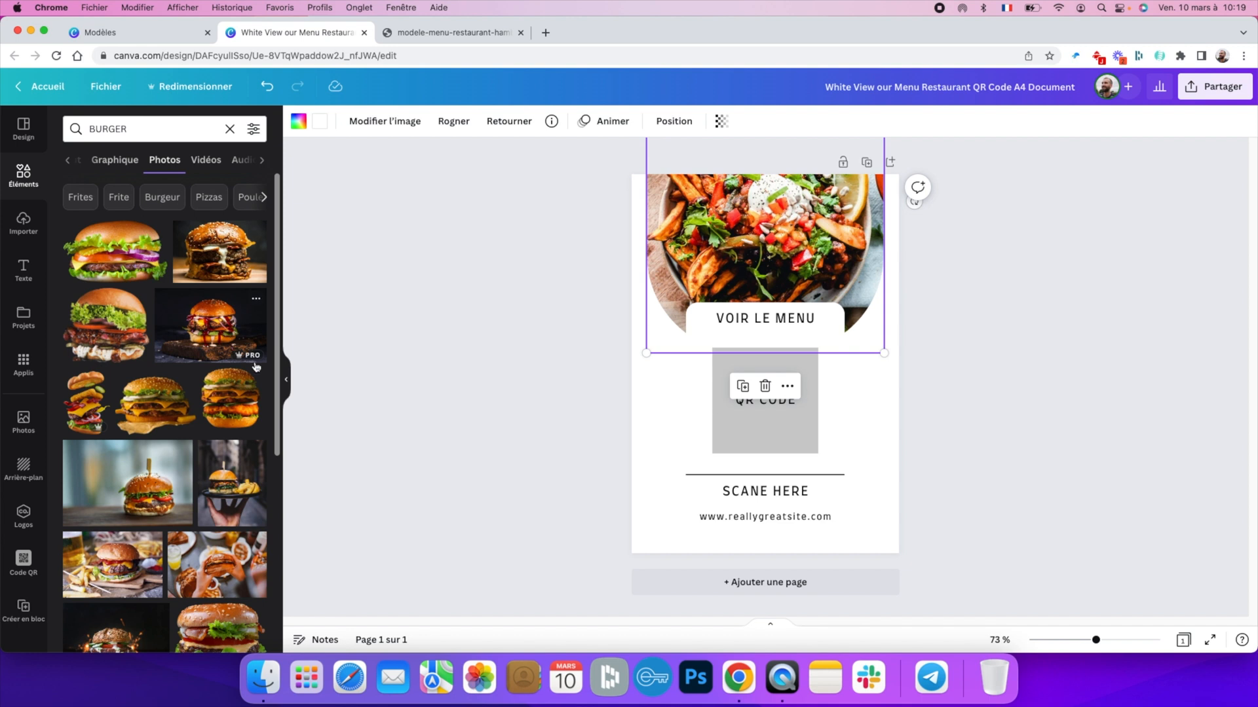
- Replace the food photo in the rounded frame with the recommended close-up burger photo on a dark background
{"action": "left_click", "coordinate": [228, 328]}
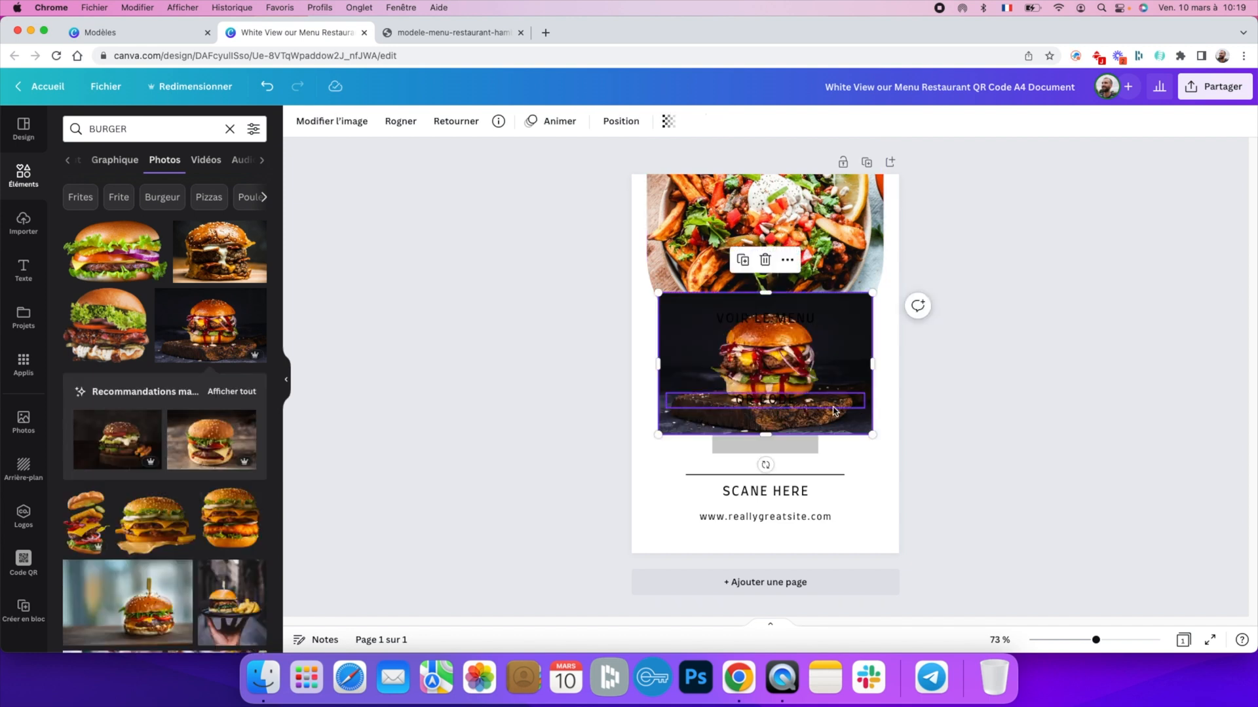
{"action": "left_click_drag", "start_coordinate": [781, 366], "coordinate": [810, 234]}
{"action": "double_click", "coordinate": [815, 191]}
{"action": "left_click_drag", "start_coordinate": [536, 356], "coordinate": [685, 290]}
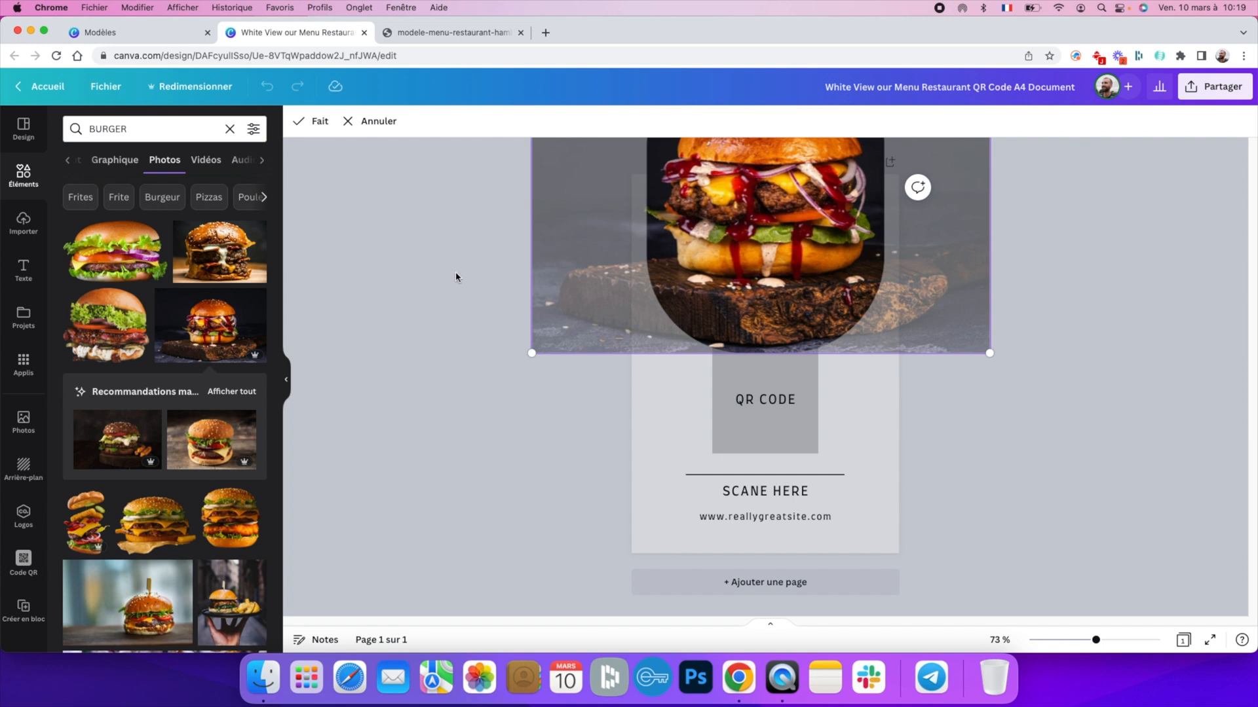
{"action": "left_click", "coordinate": [456, 277]}
{"action": "left_click_drag", "start_coordinate": [132, 437], "coordinate": [748, 264]}
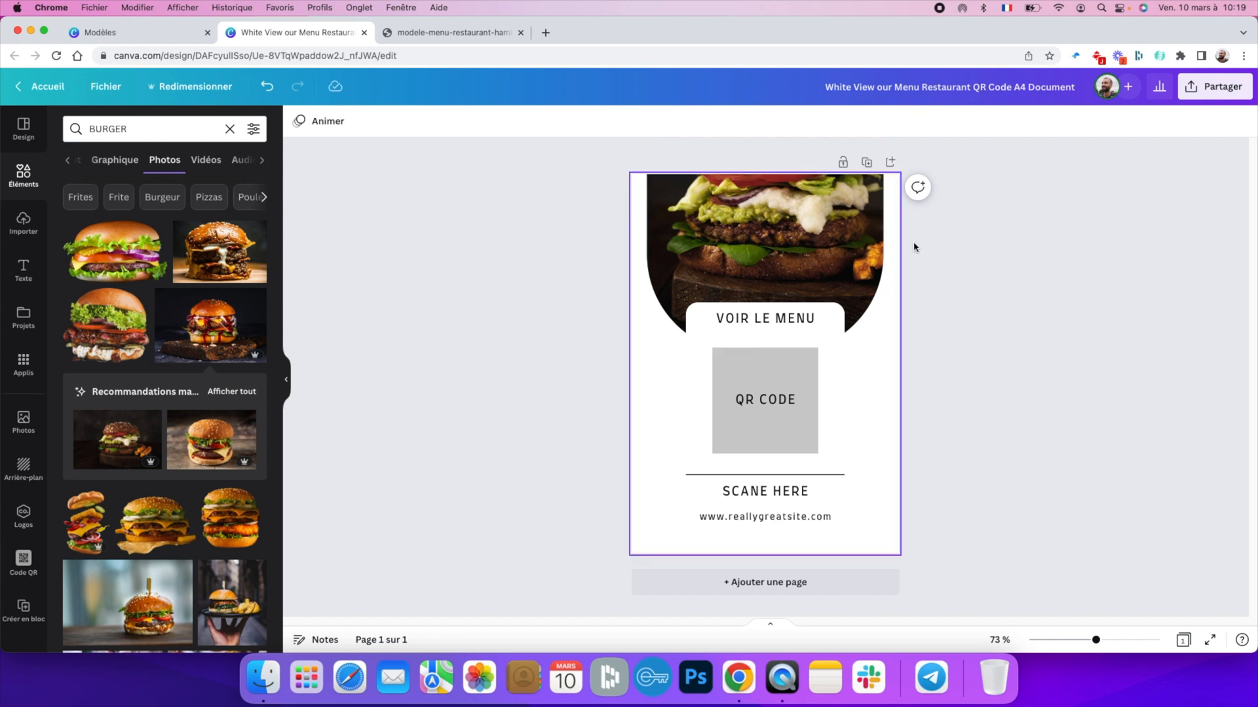
- Replace the SCANE HERE text below the divider line with "SCANNER ICI"
{"action": "double_click", "coordinate": [786, 499]}
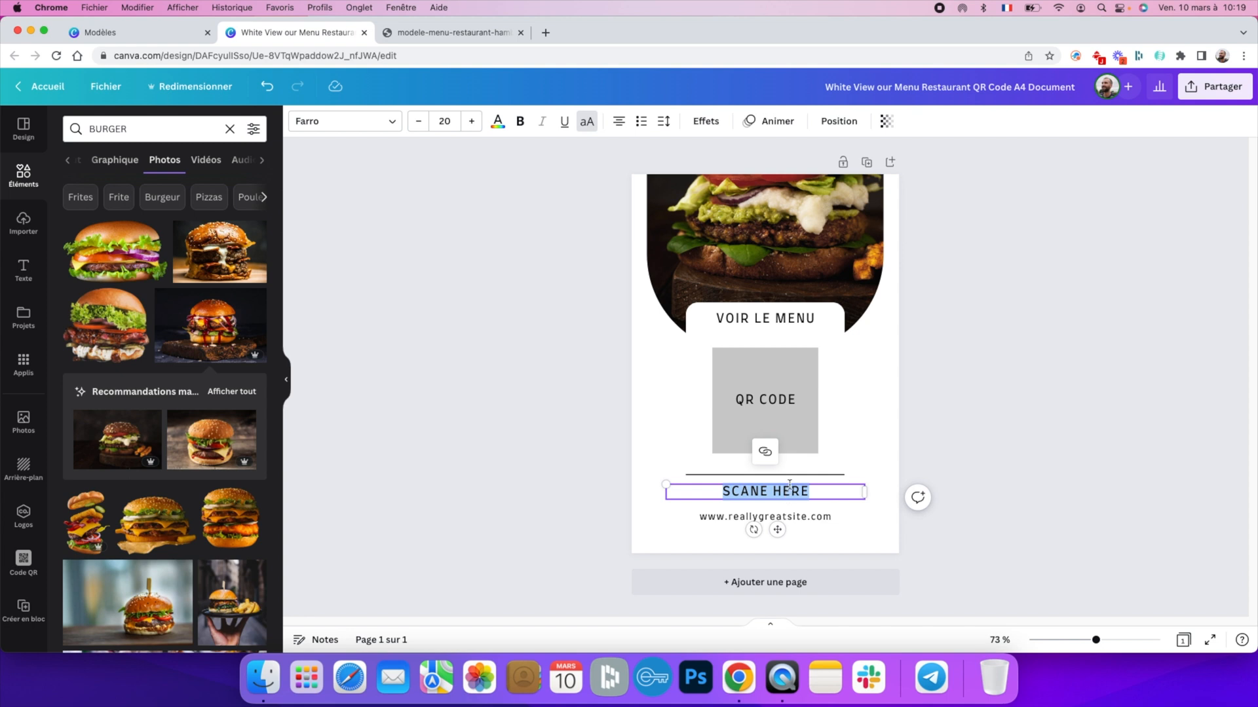
{"action": "type", "text": "SCANNER ICI"}
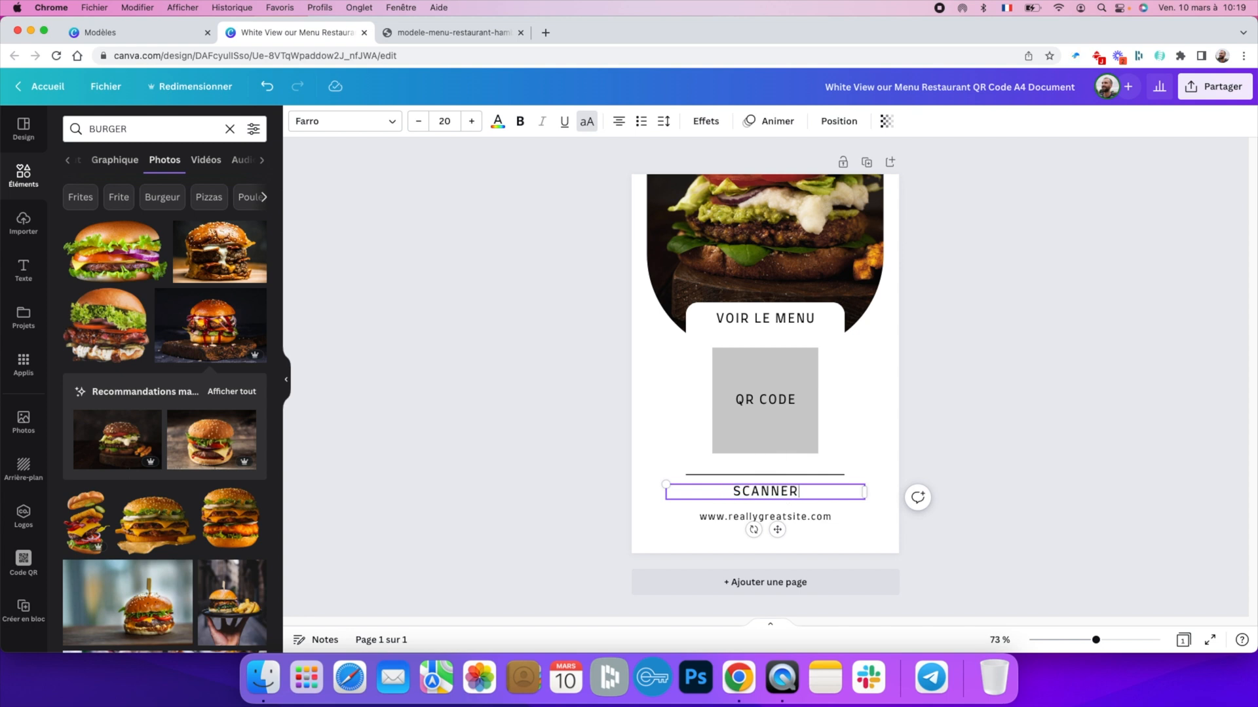
{"action": "left_click", "coordinate": [658, 534]}
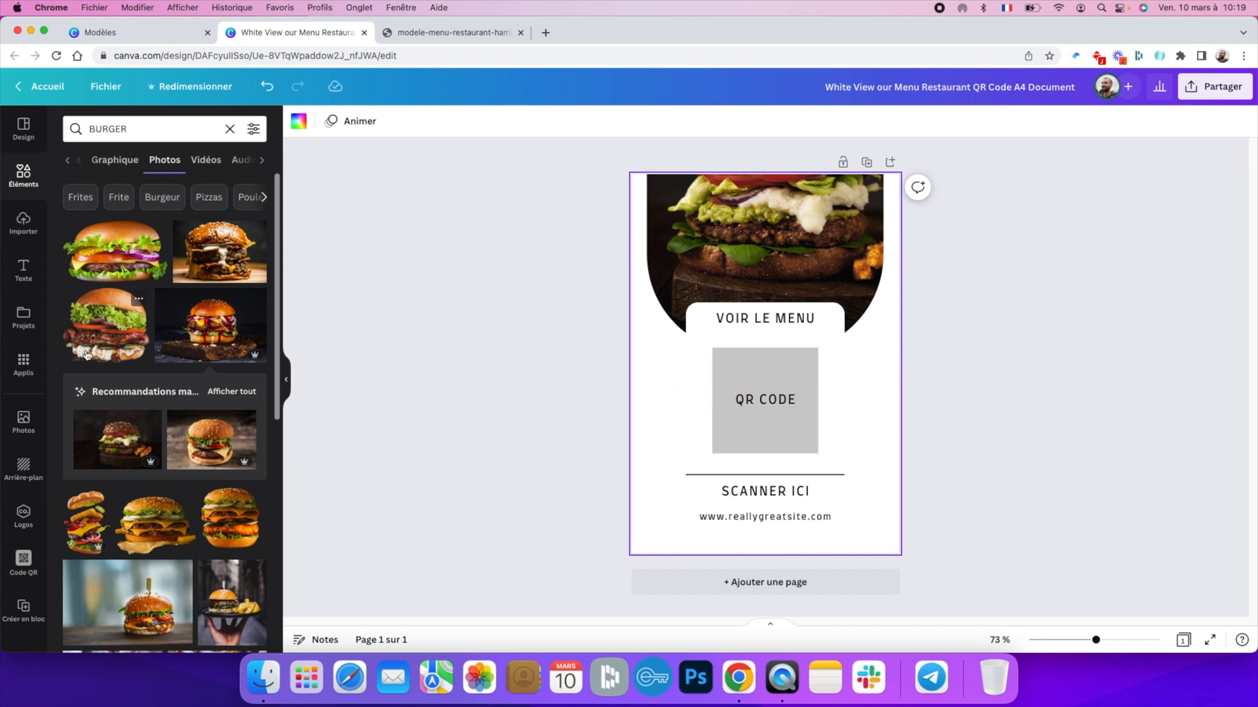
- Search the apps for "qr code" and open the Code QR generator
{"action": "left_click", "coordinate": [23, 365]}
{"action": "left_click", "coordinate": [126, 129]}
{"action": "type", "text": "qr code"}
{"action": "key", "text": "Return"}
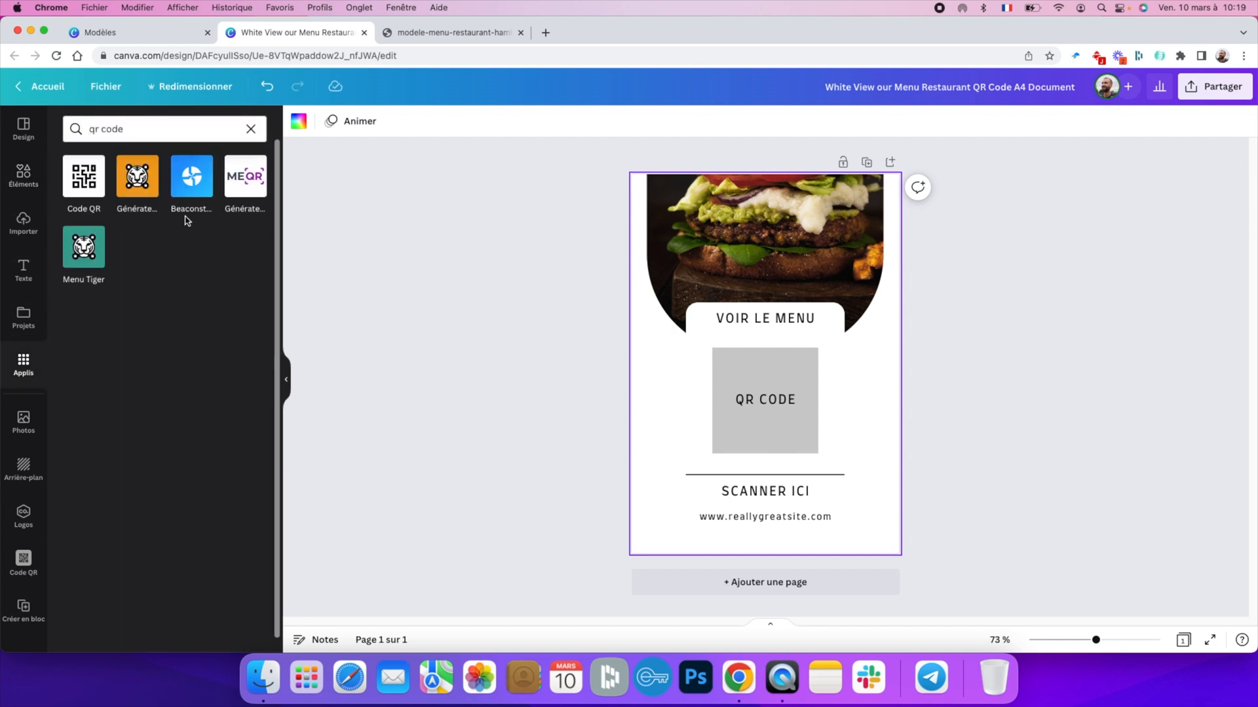
{"action": "left_click", "coordinate": [77, 182]}
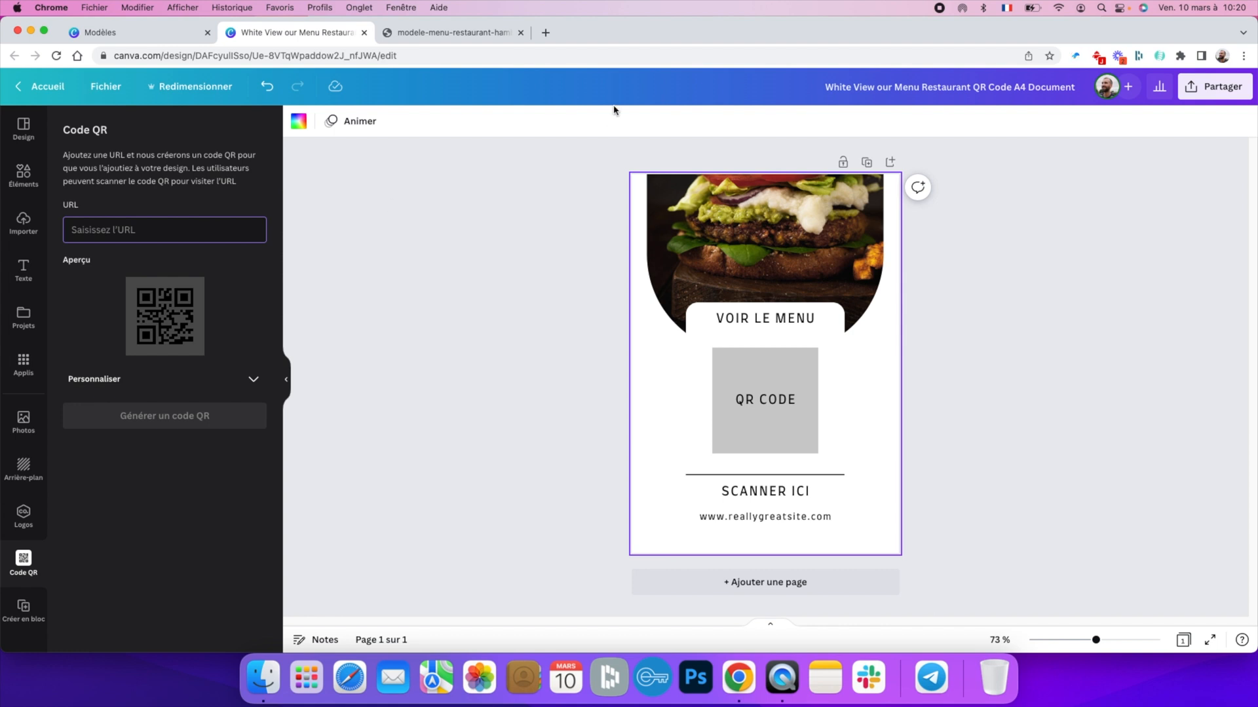
- Copy the web address of the burger menu image from its browser tab and paste it as the QR code's URL
{"action": "left_click", "coordinate": [440, 33]}
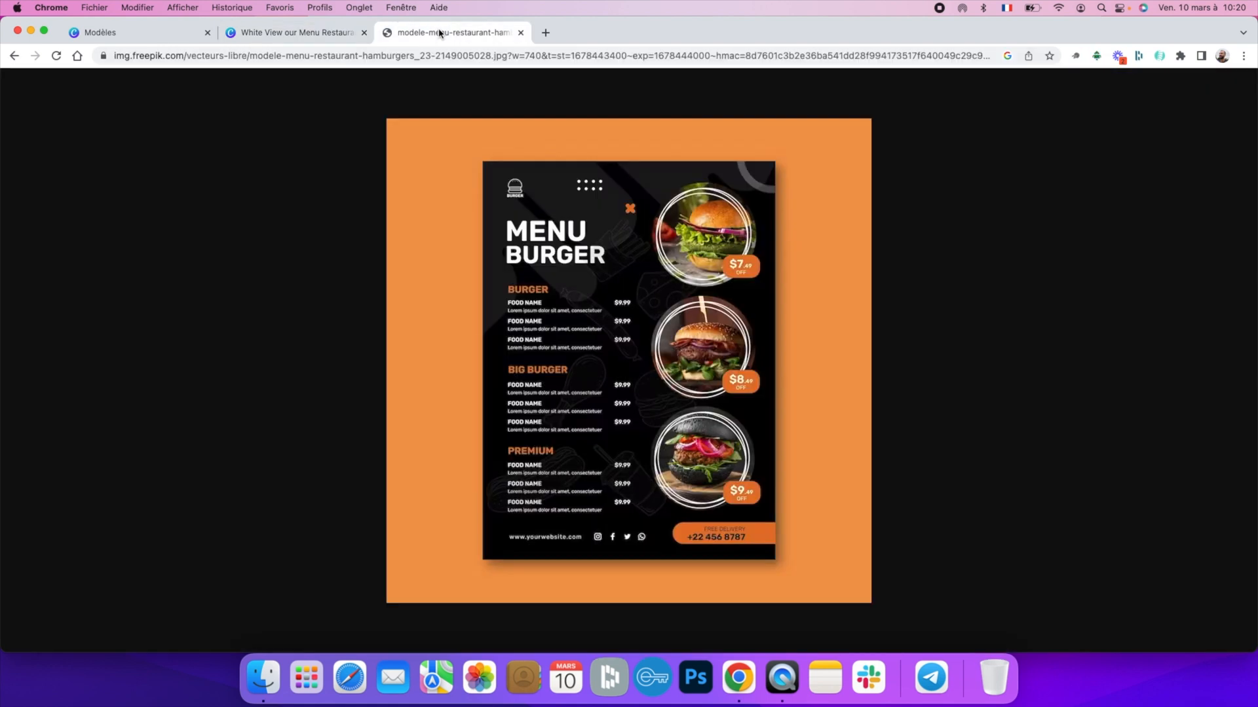
{"action": "left_click", "coordinate": [633, 57]}
{"action": "left_click", "coordinate": [713, 349]}
{"action": "left_click", "coordinate": [477, 59]}
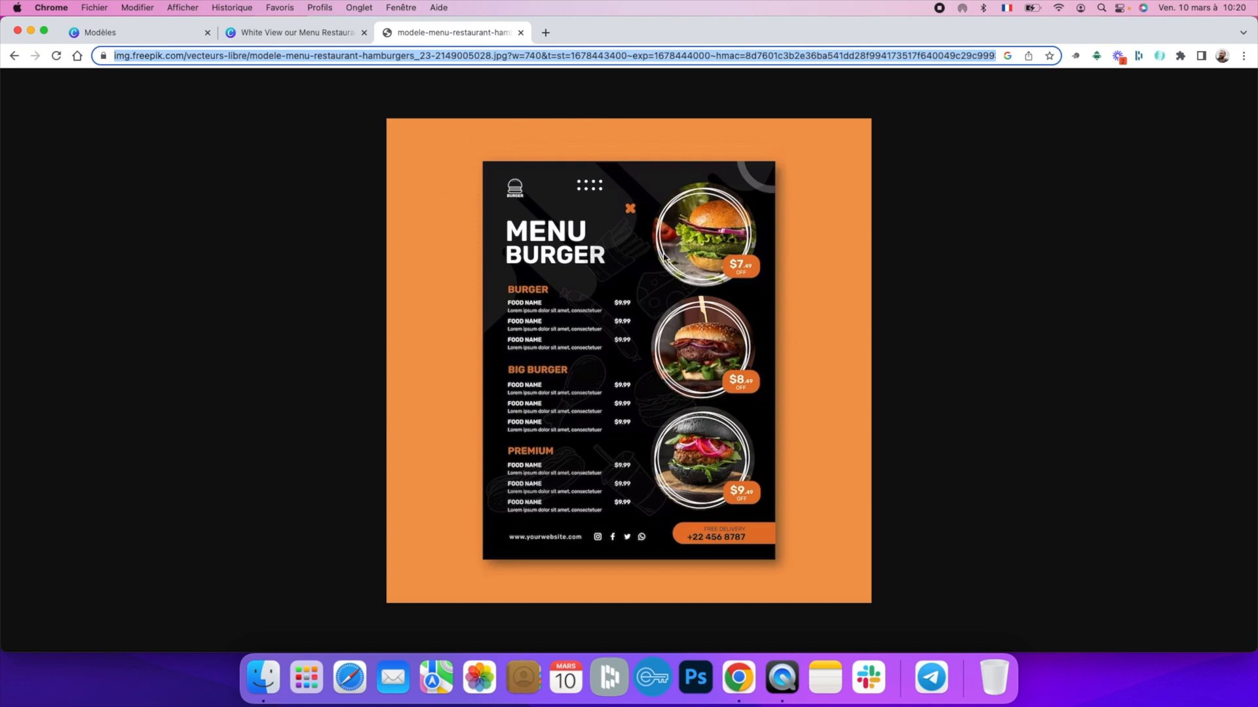
{"action": "key", "text": "super+c"}
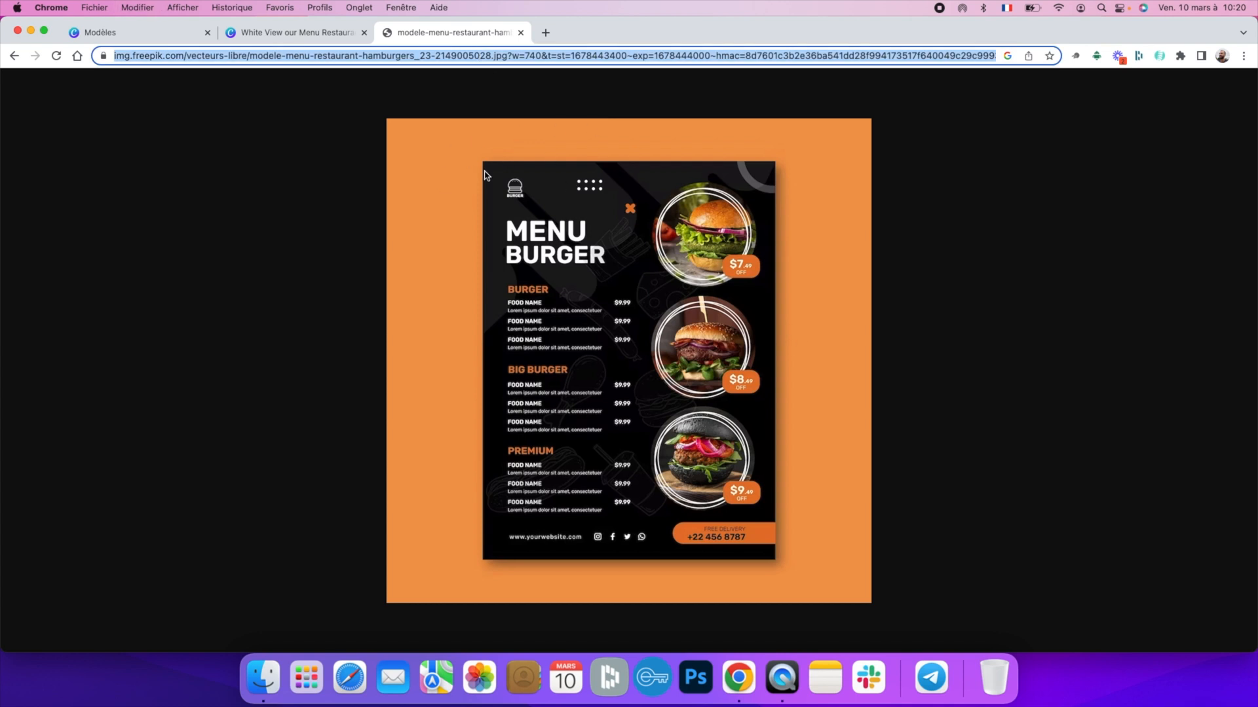
{"action": "left_click", "coordinate": [327, 34]}
{"action": "key", "text": "super+v"}
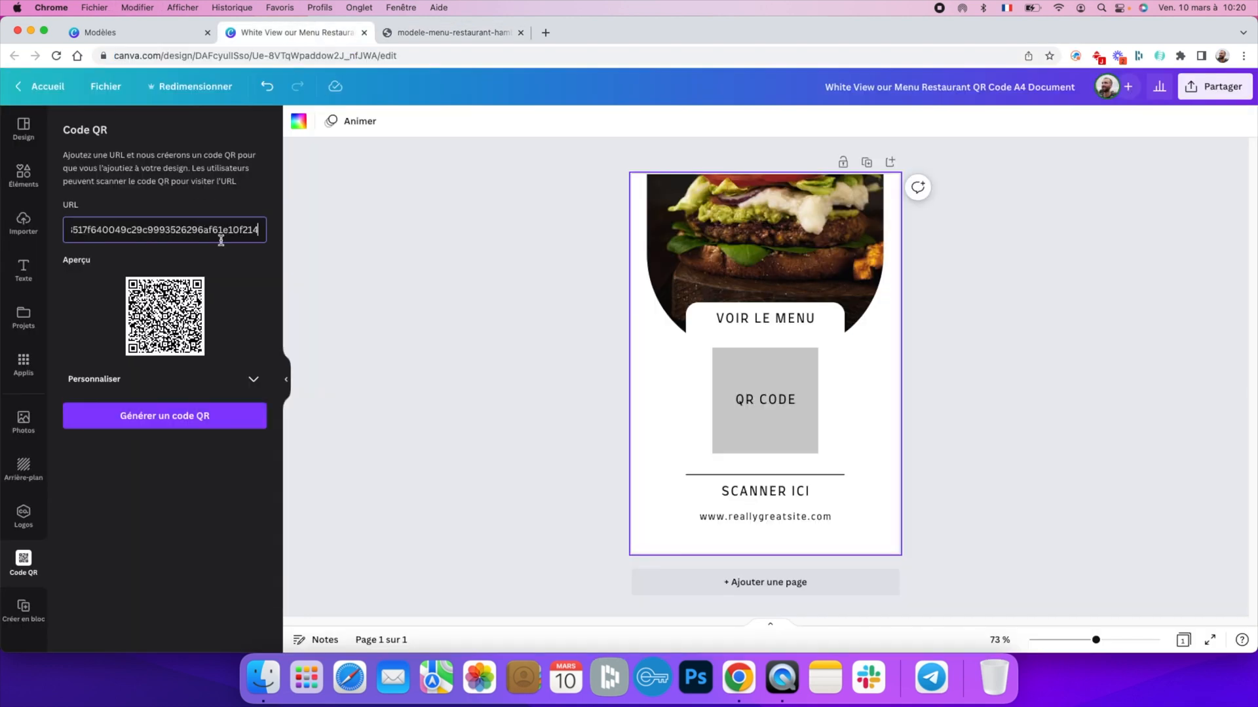
{"action": "left_click_drag", "start_coordinate": [243, 230], "coordinate": [65, 231]}
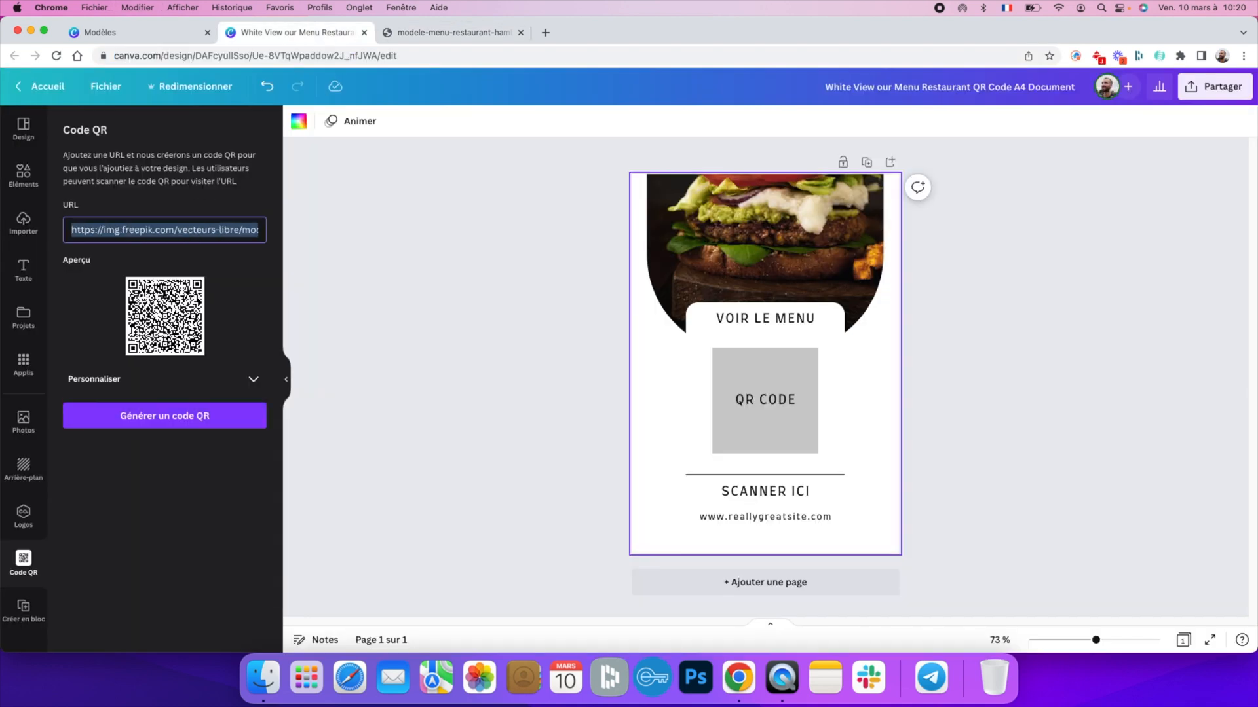
{"action": "left_click", "coordinate": [151, 229]}
{"action": "left_click", "coordinate": [458, 32]}
{"action": "left_click", "coordinate": [329, 40]}
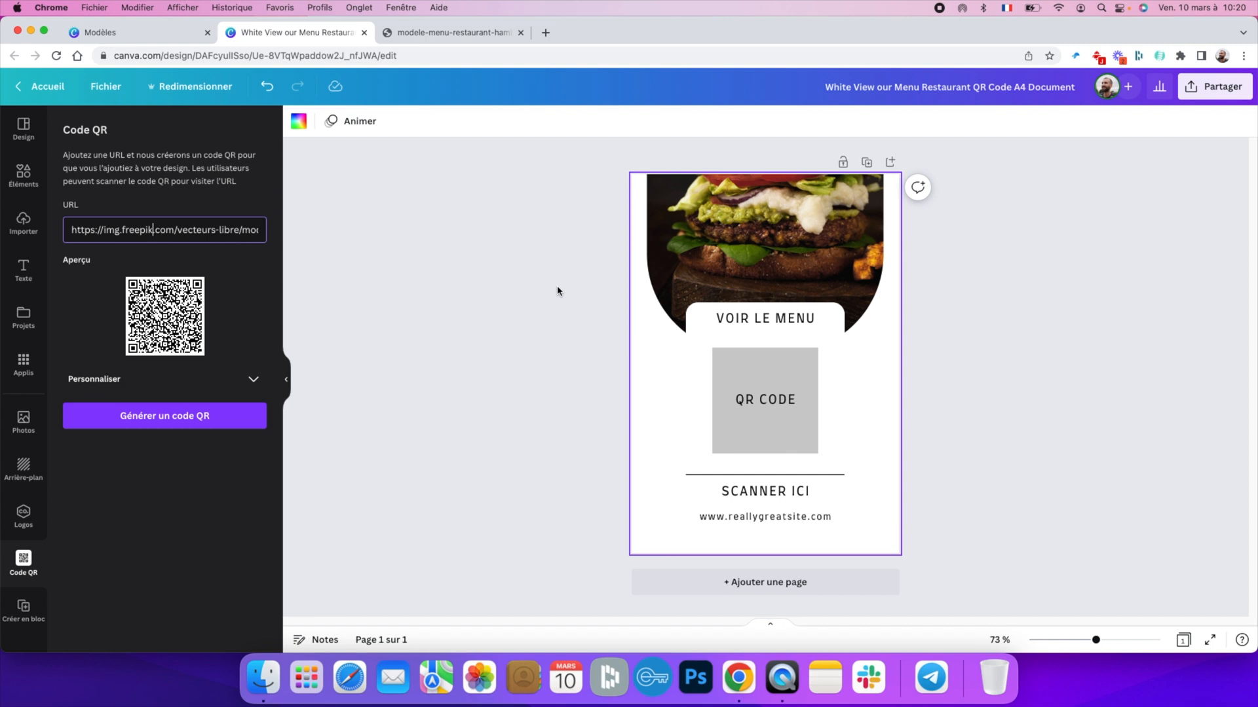
- Try a "tel:" phone link as the QR code's URL and restore the pasted menu image address
{"action": "left_click_drag", "start_coordinate": [140, 232], "coordinate": [319, 244]}
{"action": "left_click", "coordinate": [241, 229]}
{"action": "key", "text": "super+a"}
{"action": "type", "text": "tel"}
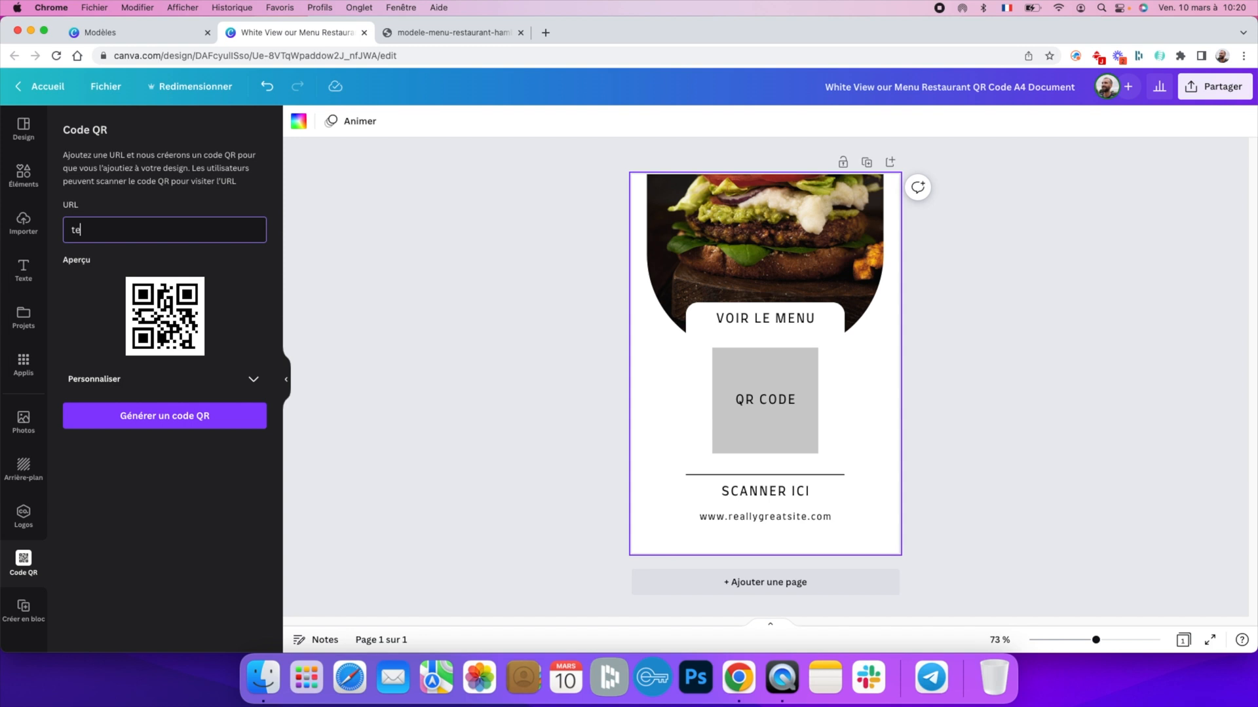
{"action": "type", "text": ":0"}
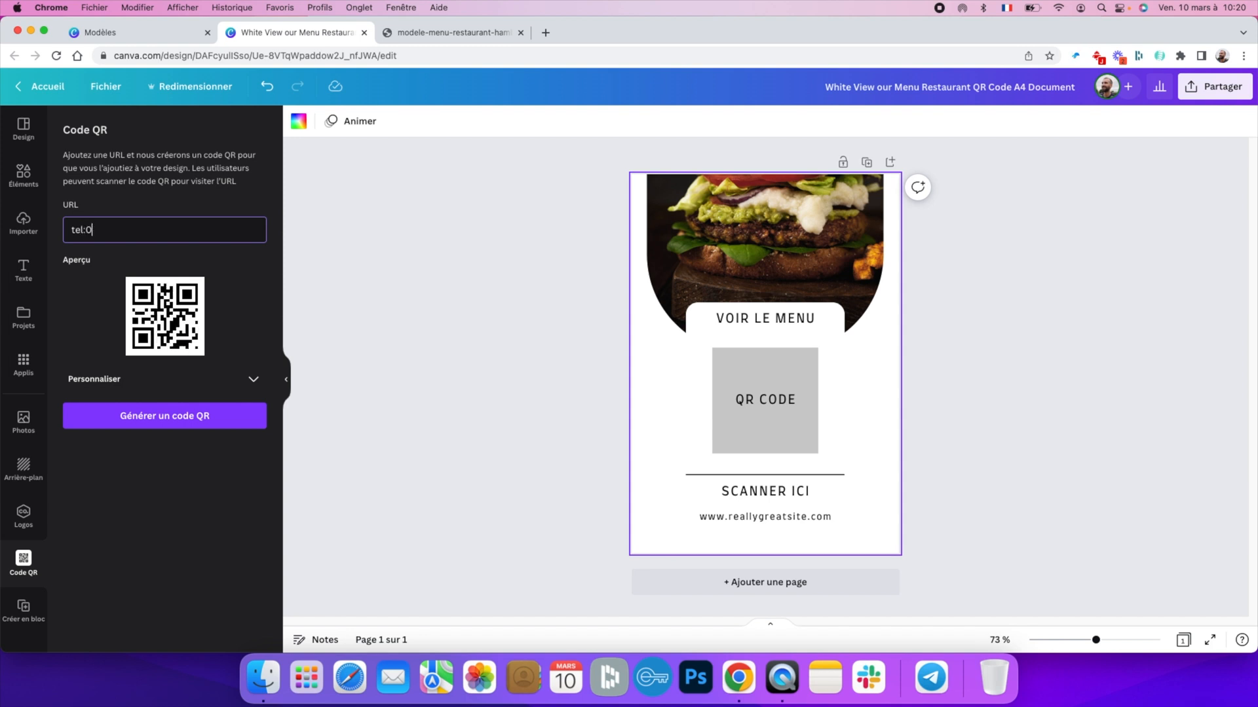
{"action": "key", "text": "BackSpace"}
{"action": "key", "text": "BackSpace"}
{"action": "key", "text": "BackSpace"}
{"action": "key", "text": "BackSpace"}
{"action": "key", "text": "BackSpace"}
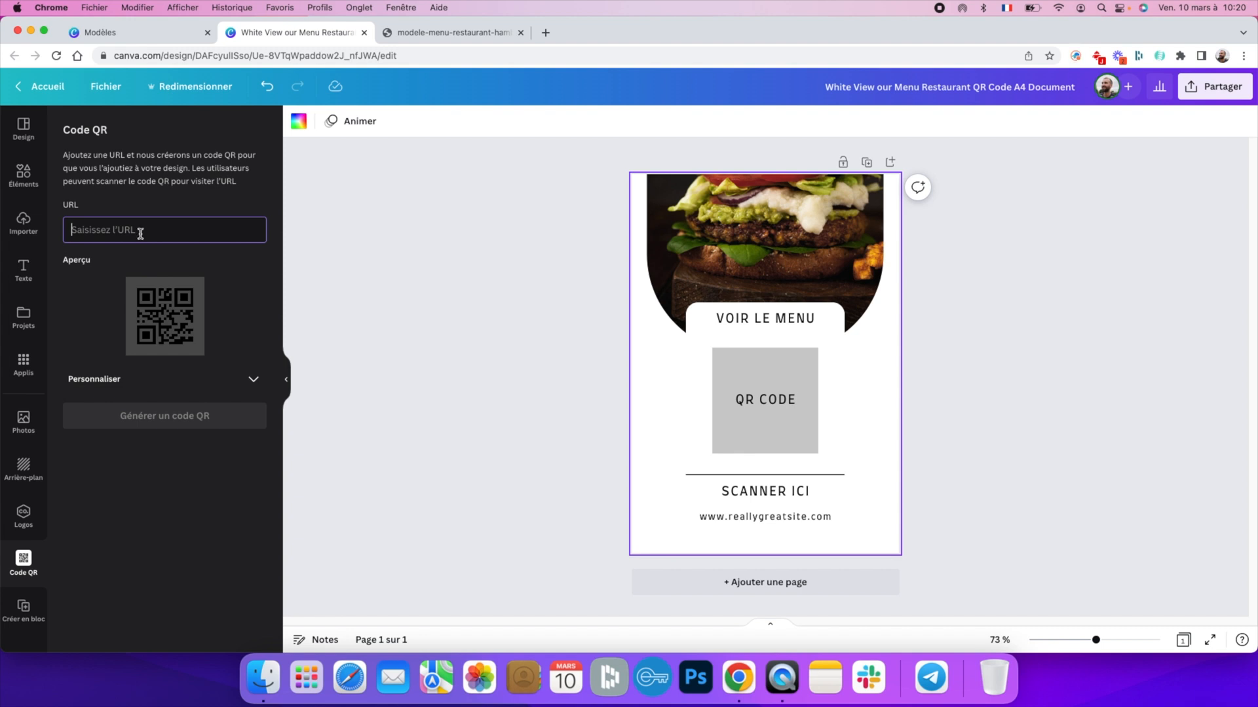
{"action": "key", "text": "cmd+v"}
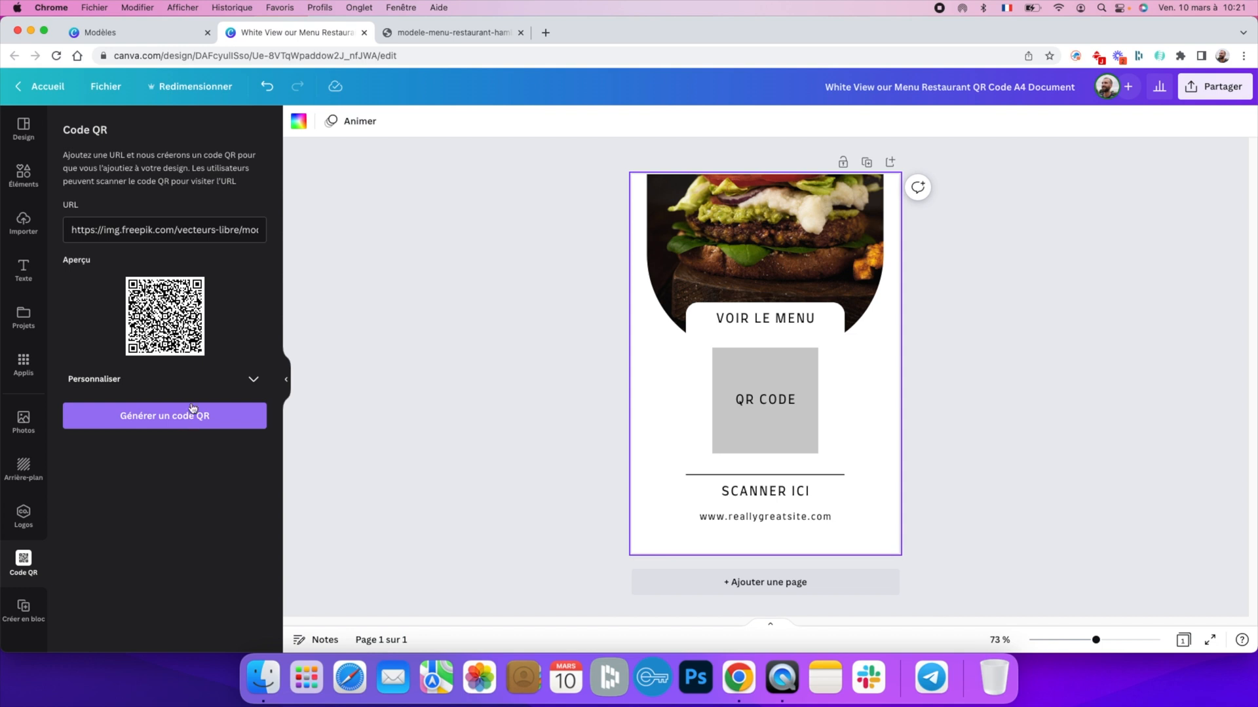
- Customize the QR code by changing its background colour to bright green, #00FF30
{"action": "left_click", "coordinate": [252, 379]}
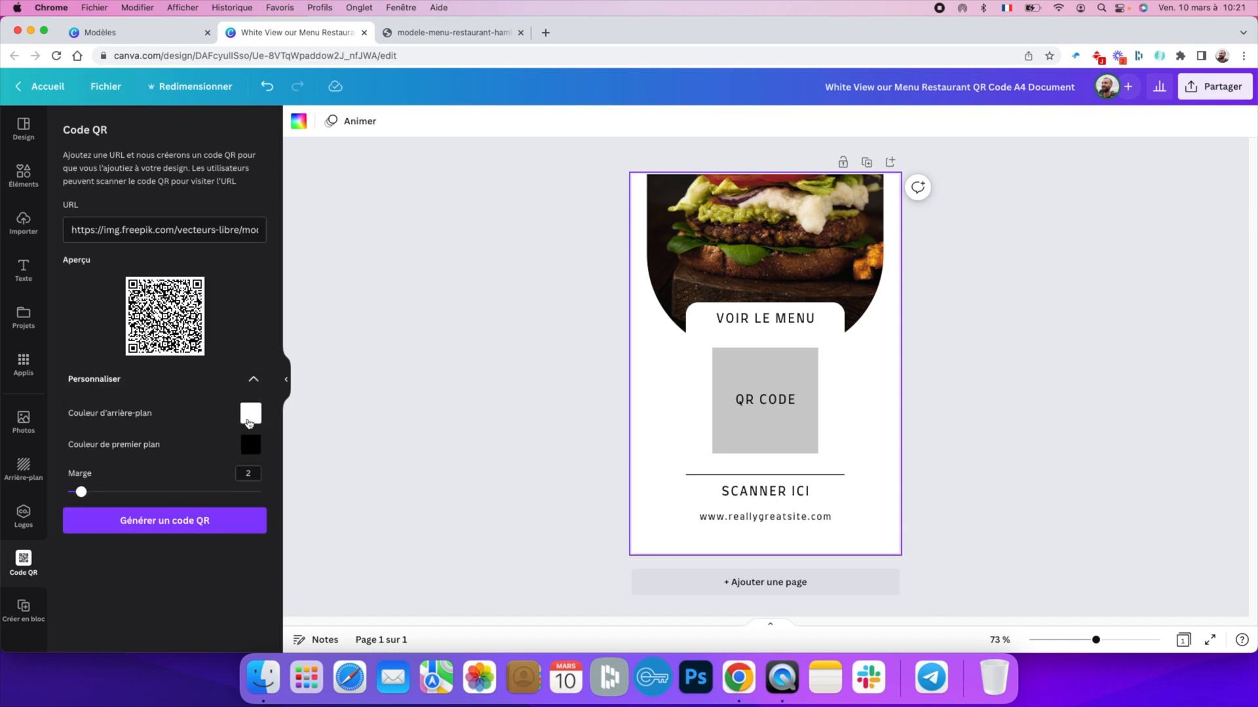
{"action": "left_click", "coordinate": [250, 414]}
{"action": "left_click_drag", "start_coordinate": [339, 485], "coordinate": [444, 449]}
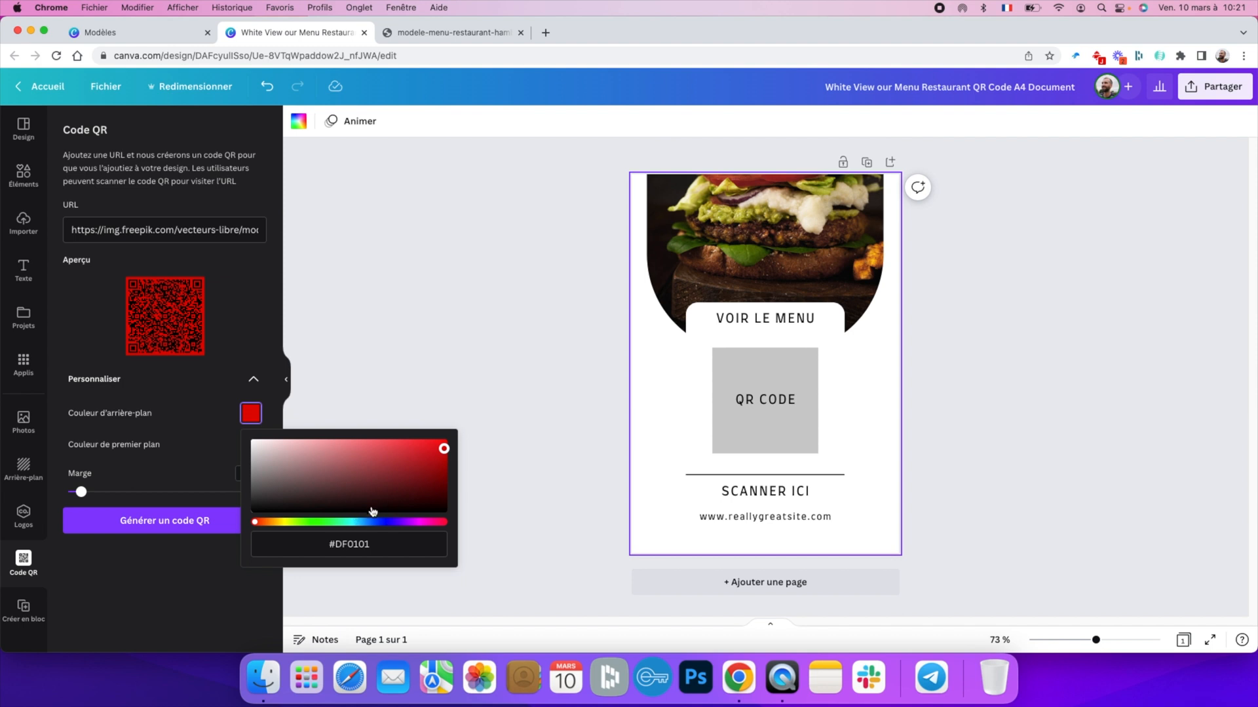
{"action": "left_click", "coordinate": [323, 522]}
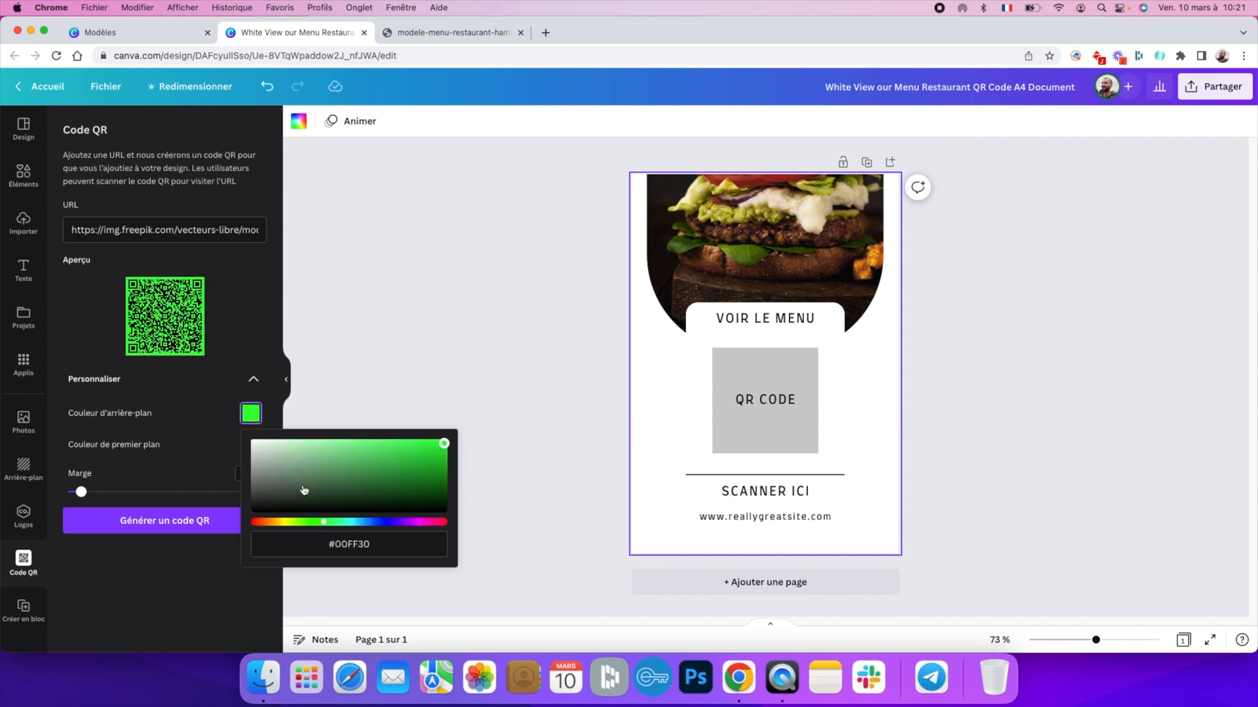
{"action": "left_click", "coordinate": [232, 462]}
- Try another foreground colour for the QR code and set it back to black
{"action": "left_click", "coordinate": [255, 444]}
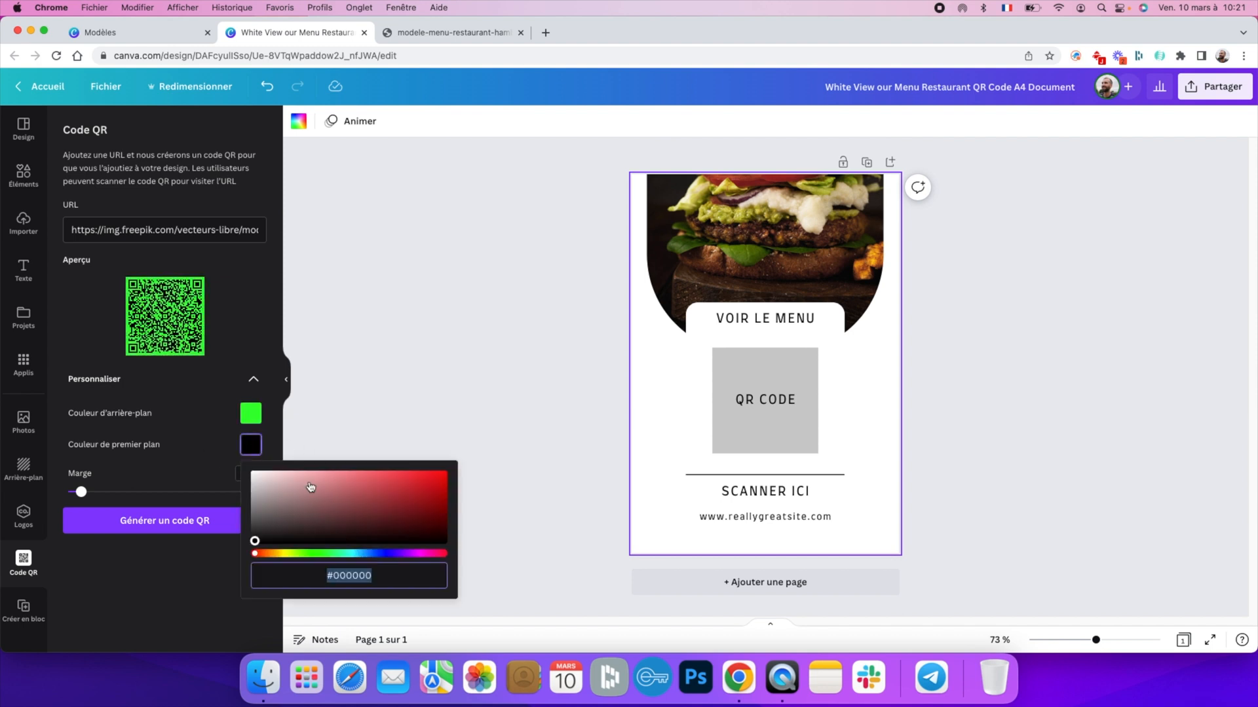
{"action": "left_click_drag", "start_coordinate": [310, 485], "coordinate": [240, 469]}
{"action": "left_click", "coordinate": [192, 409]}
{"action": "left_click", "coordinate": [246, 446]}
{"action": "left_click_drag", "start_coordinate": [357, 501], "coordinate": [446, 543]}
- Adjust the QR code's background to a slightly softer green and generate the code onto the design
{"action": "left_click", "coordinate": [249, 415]}
{"action": "left_click_drag", "start_coordinate": [329, 469], "coordinate": [395, 443]}
{"action": "left_click", "coordinate": [264, 325]}
{"action": "mouse_move", "coordinate": [81, 492]}
{"action": "left_mouse_down"}
{"action": "mouse_move", "coordinate": [214, 496]}
{"action": "mouse_move", "coordinate": [69, 492]}
{"action": "mouse_move", "coordinate": [84, 488]}
{"action": "left_mouse_up"}
{"action": "left_click", "coordinate": [193, 522]}
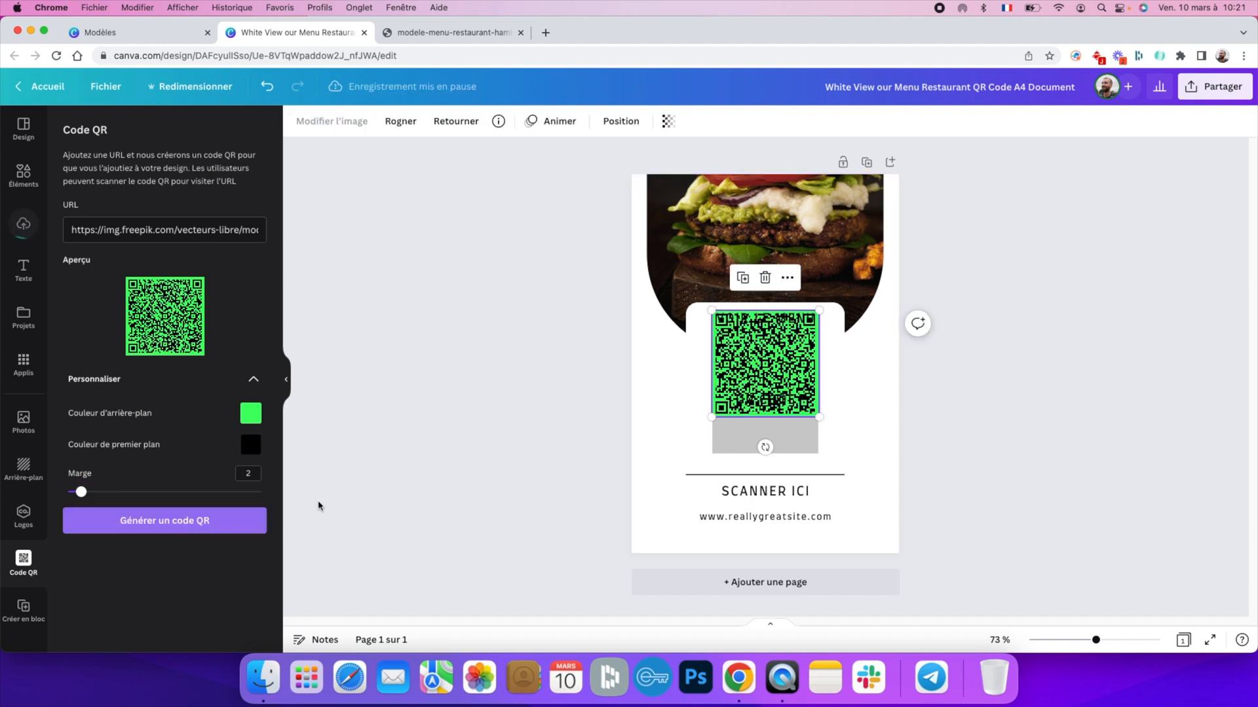
- Position the QR code over the grey placeholder and delete the placeholder square with its QR CODE text
{"action": "left_click_drag", "start_coordinate": [756, 359], "coordinate": [764, 405]}
{"action": "left_click", "coordinate": [761, 387]}
{"action": "key", "text": "Delete"}
{"action": "left_click", "coordinate": [763, 399]}
{"action": "left_click", "coordinate": [763, 400]}
{"action": "key", "text": "Delete"}
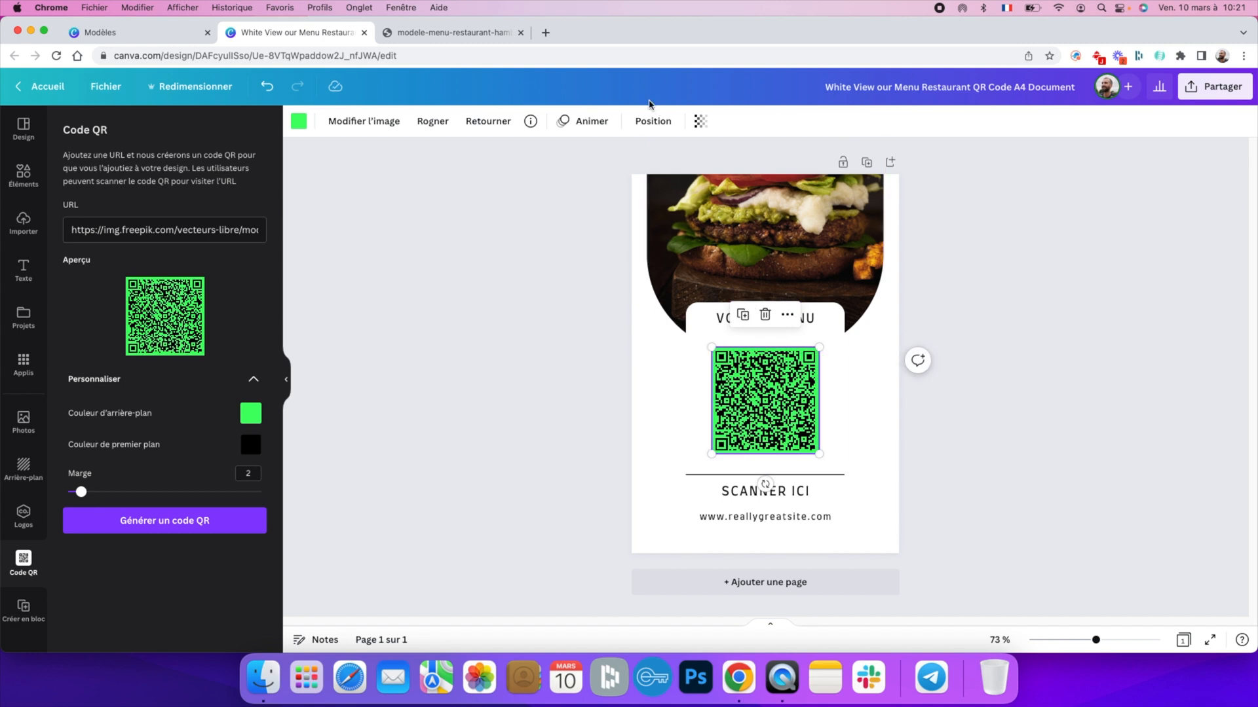
- Centre the QR code on the page and move it down between the VOIR LE MENU heading and the divider line
{"action": "left_click", "coordinate": [653, 121]}
{"action": "left_click", "coordinate": [537, 244]}
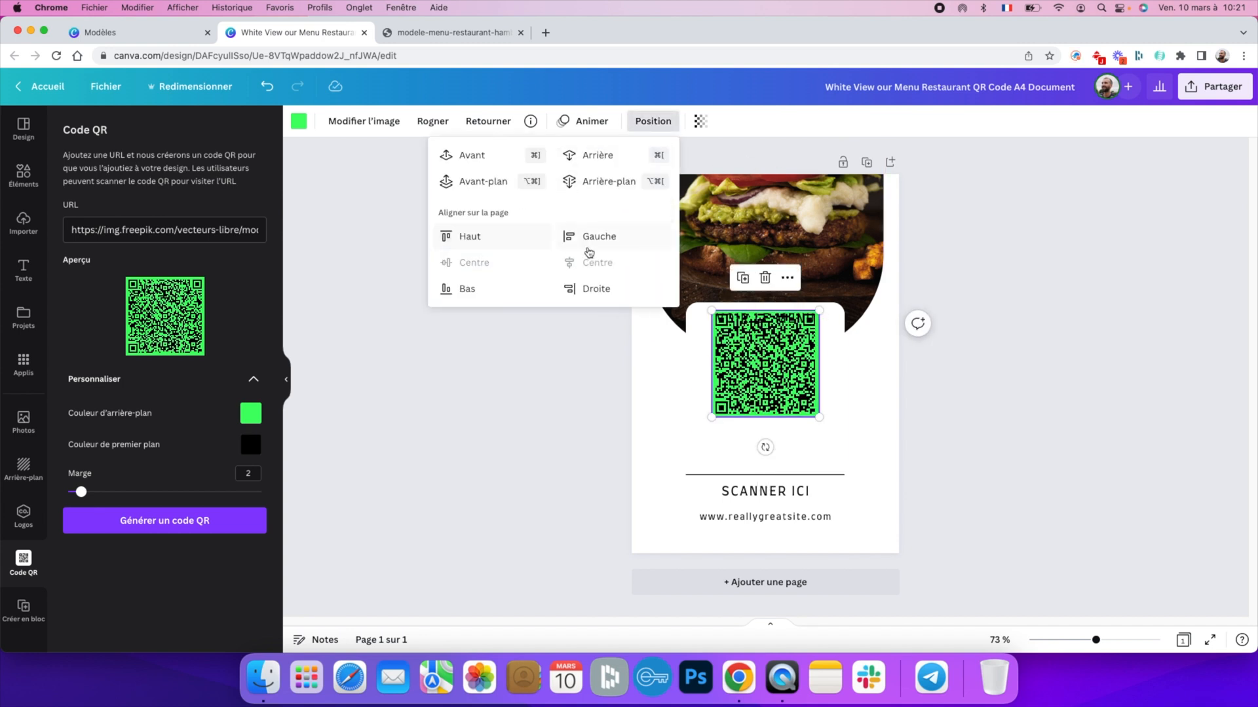
{"action": "left_click_drag", "start_coordinate": [752, 332], "coordinate": [752, 368]}
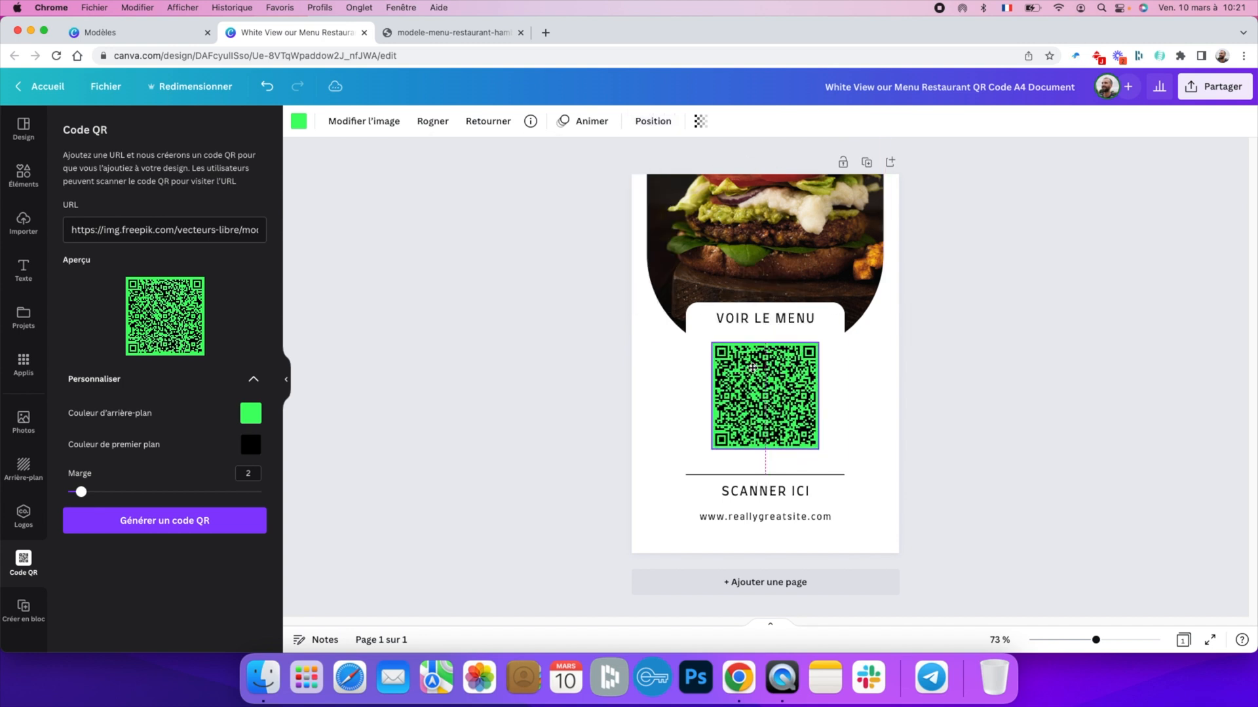
{"action": "left_click", "coordinate": [602, 411]}
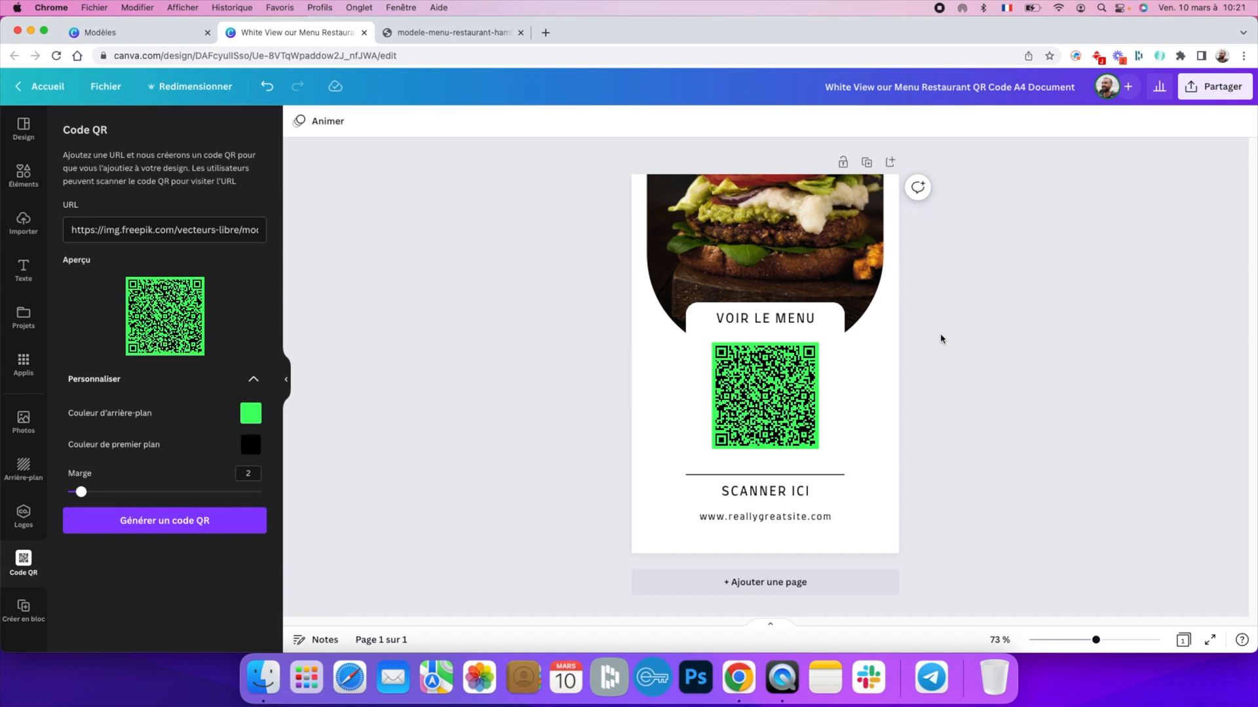
- Switch to the browser tab showing the burger menu image
{"action": "left_click", "coordinate": [424, 39]}
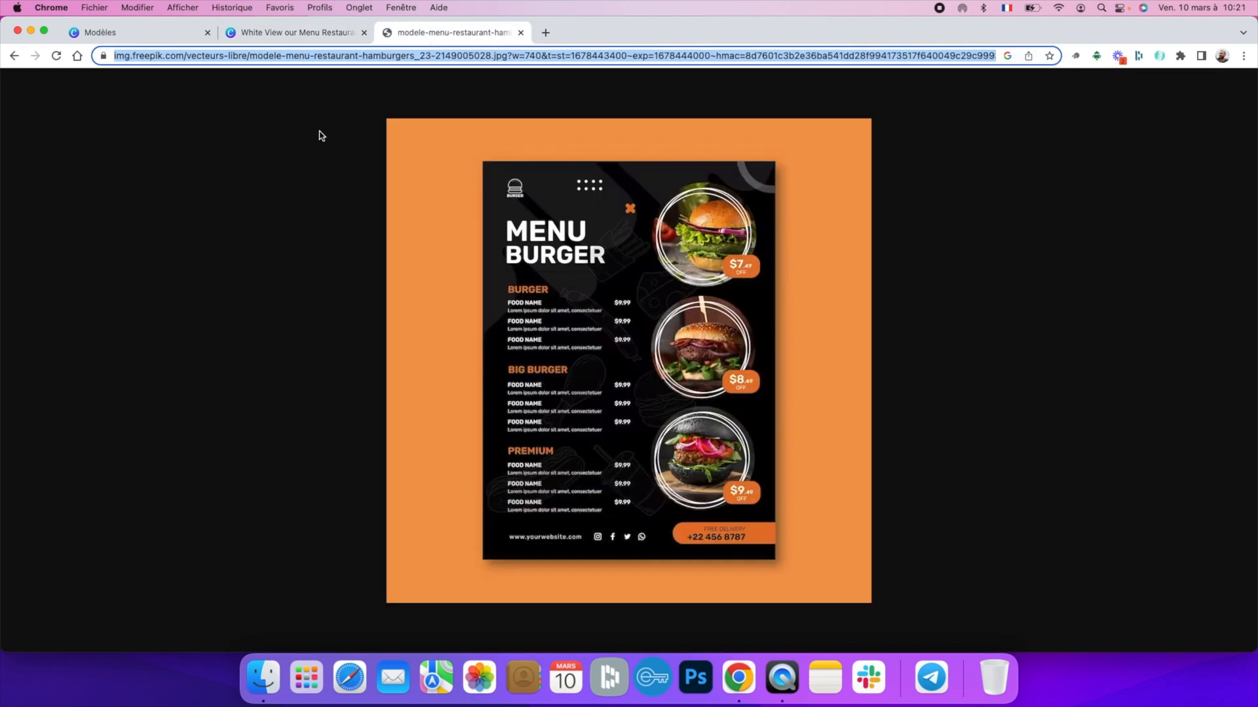